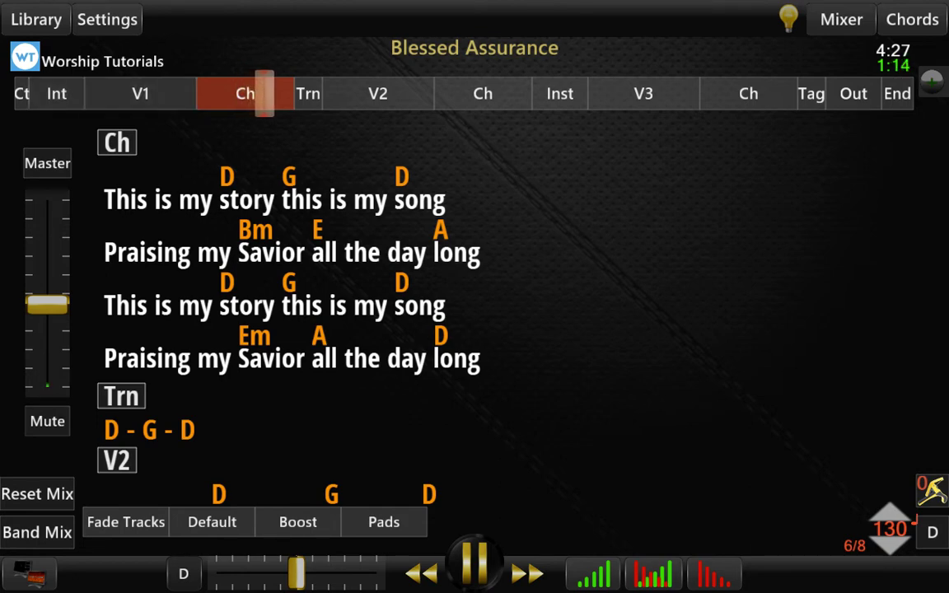
Jump playback to the intro and the instrumental section, and queue the intro again during verse 3
{"action": "left_click", "coordinate": [57, 93]}
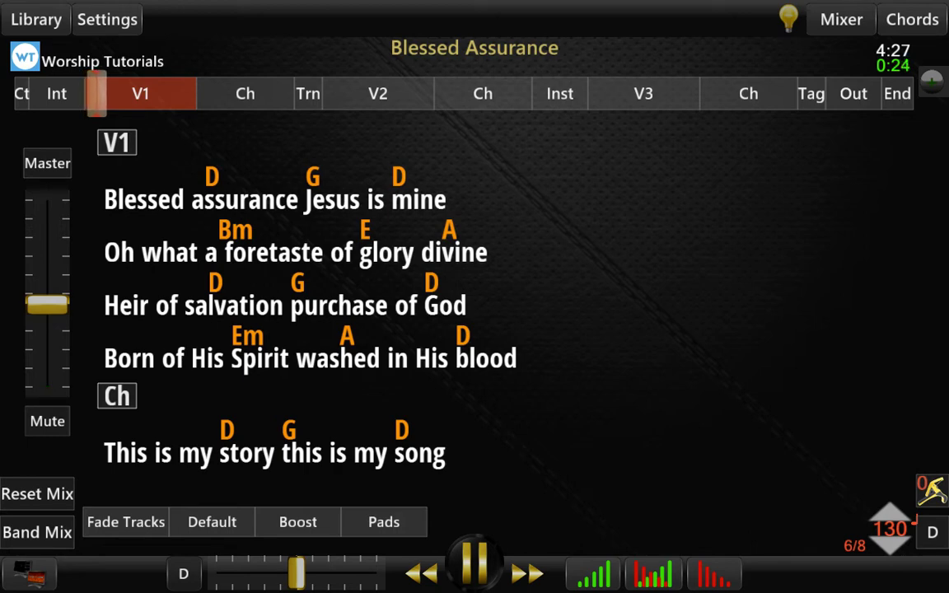
{"action": "left_click", "coordinate": [560, 94]}
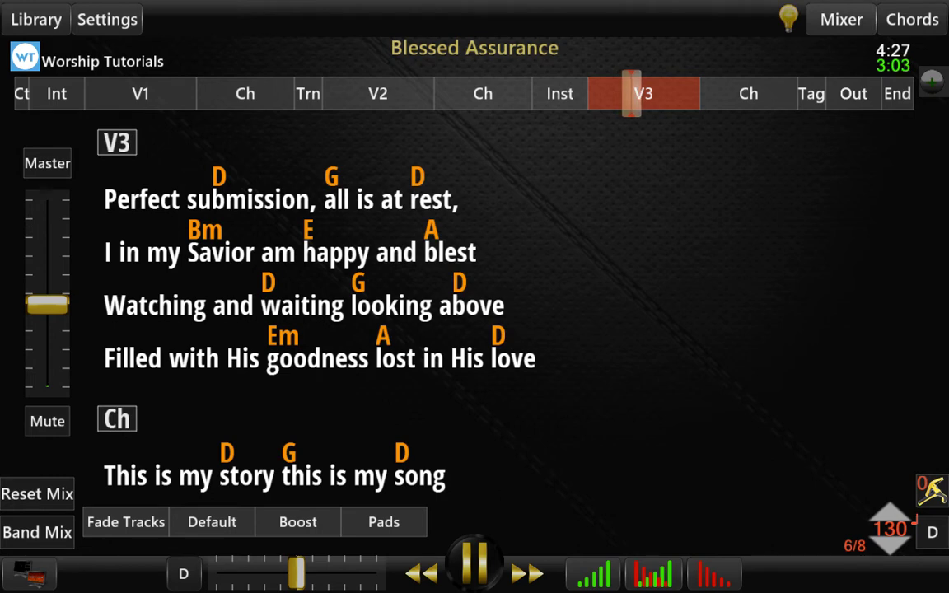
{"action": "left_click", "coordinate": [57, 94]}
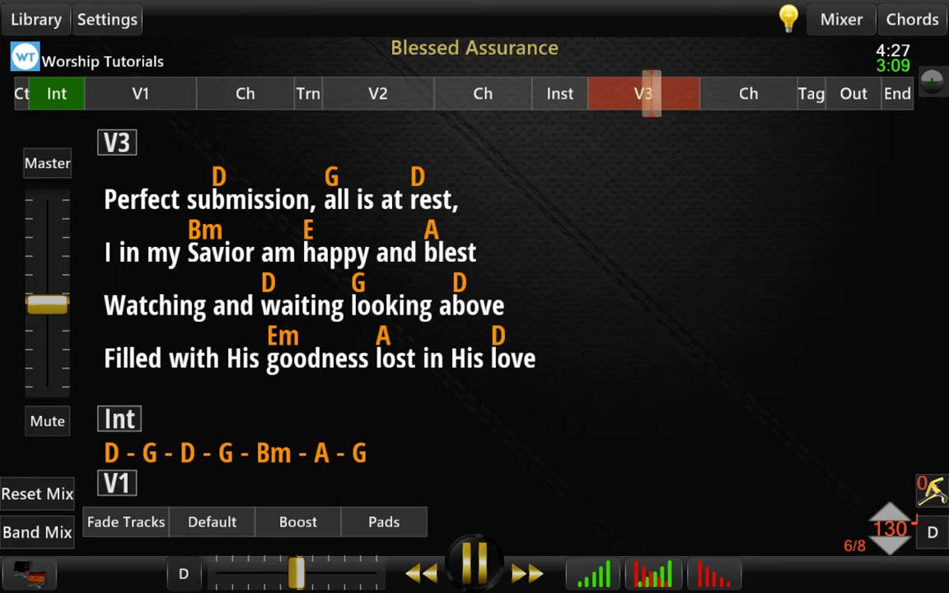
Show the mixer for all tracks and apply the Fade Tracks preset
{"action": "left_click", "coordinate": [841, 20]}
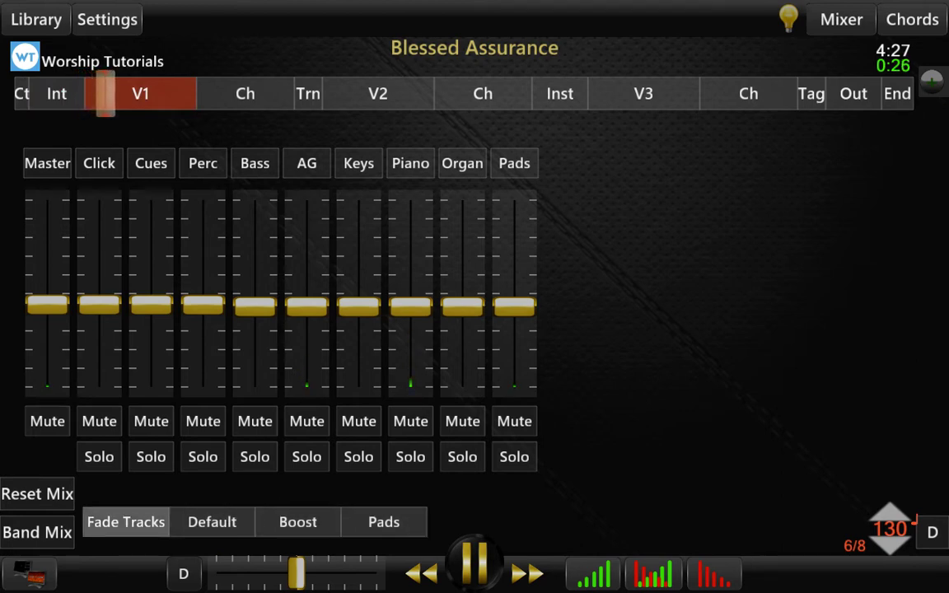
{"action": "key", "text": "Return"}
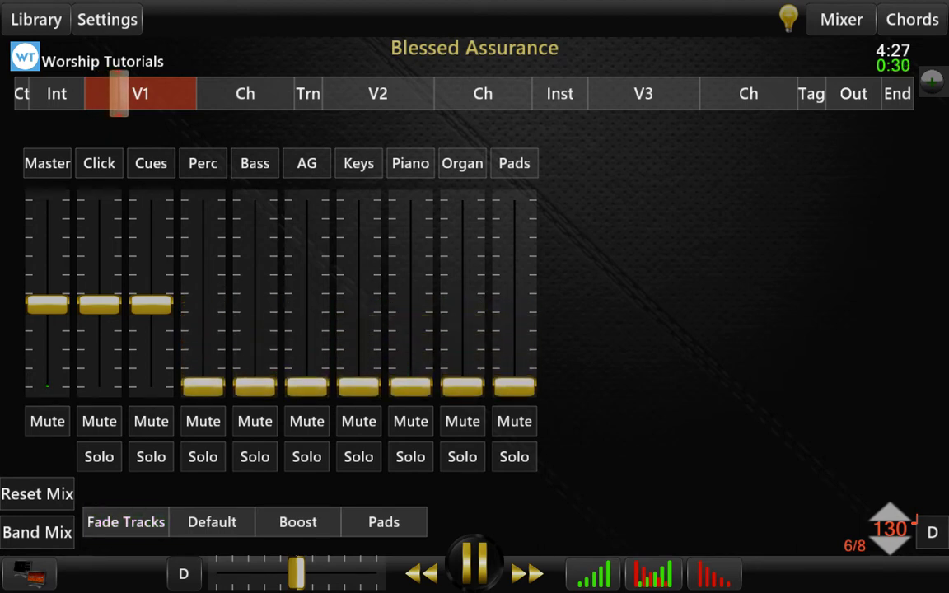
{"action": "key", "text": "Up"}
{"action": "key", "text": "Up"}
{"action": "key", "text": "Left"}
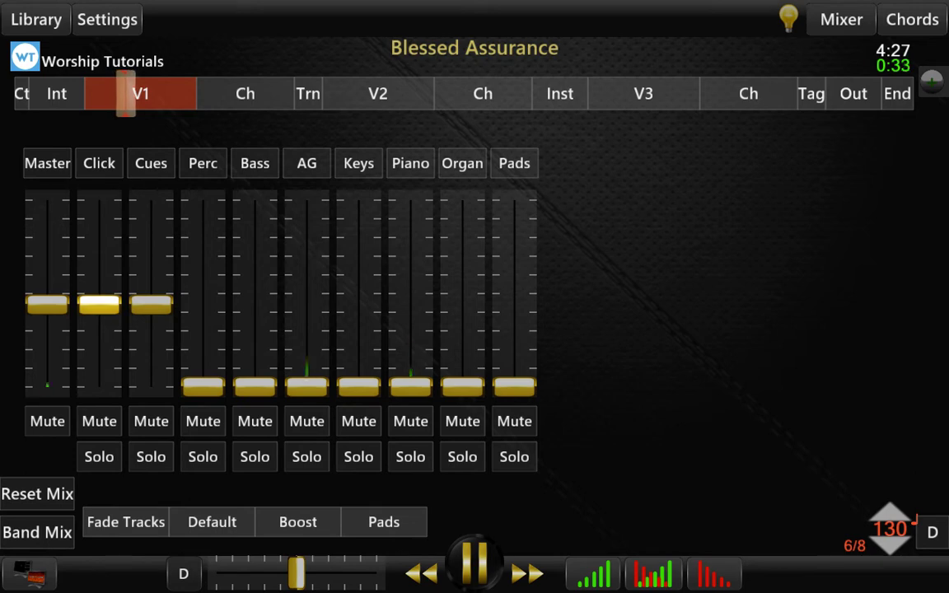
{"action": "key", "text": "Right"}
{"action": "key", "text": "Left"}
{"action": "key", "text": "Left"}
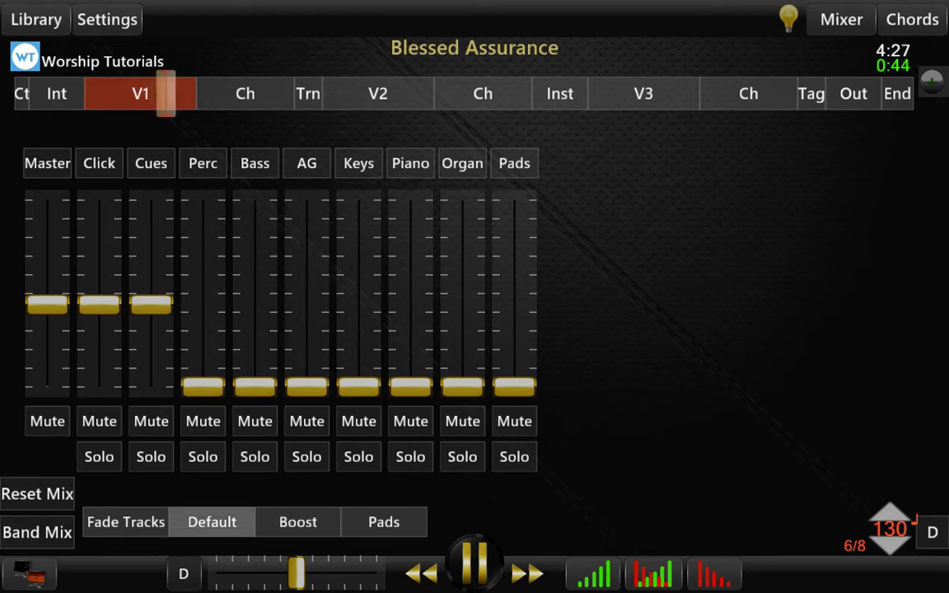
Apply the Default, Boost and Pads mix presets in turn, finishing on the Default preset
{"action": "left_click", "coordinate": [212, 522]}
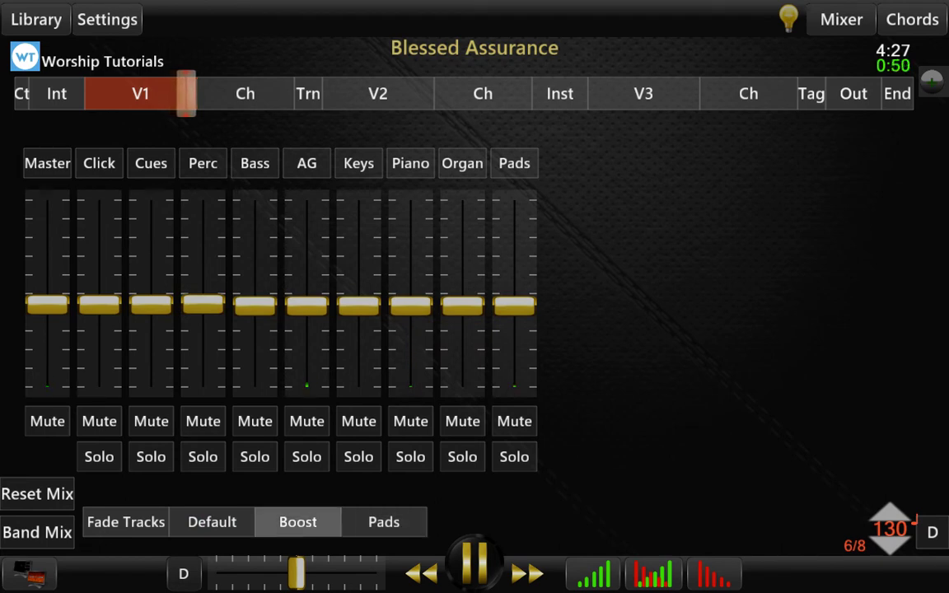
{"action": "left_click", "coordinate": [297, 521]}
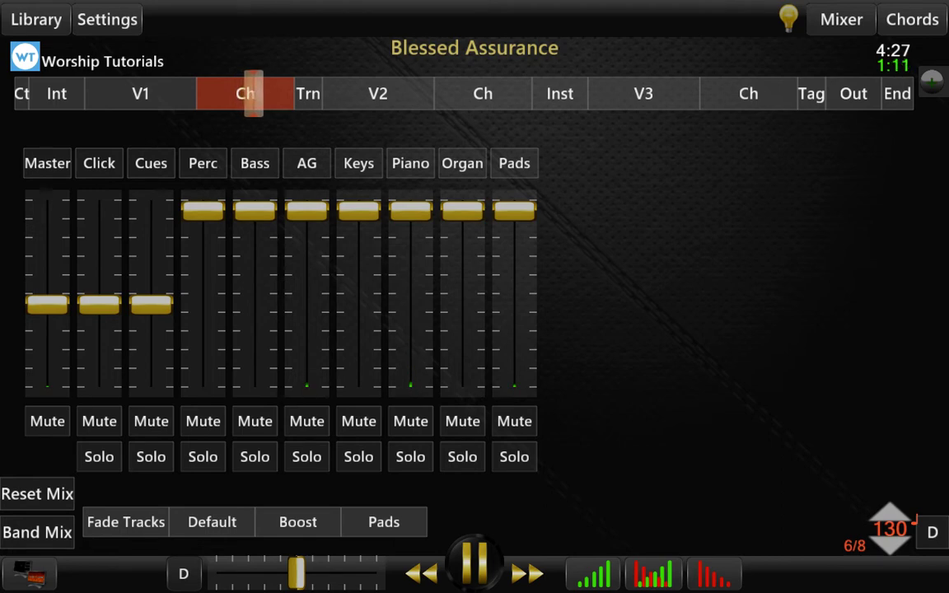
{"action": "left_click", "coordinate": [383, 522]}
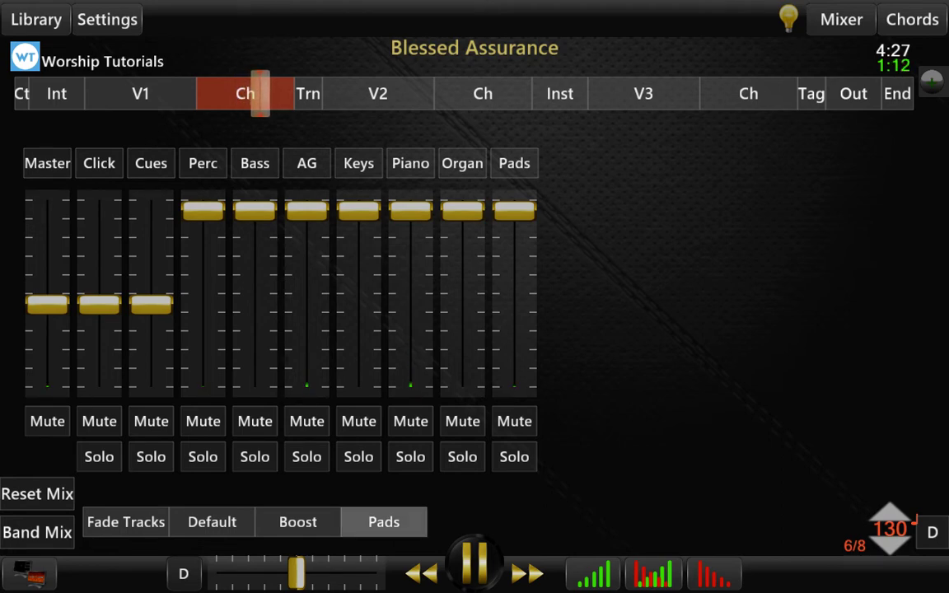
{"action": "left_click", "coordinate": [384, 522]}
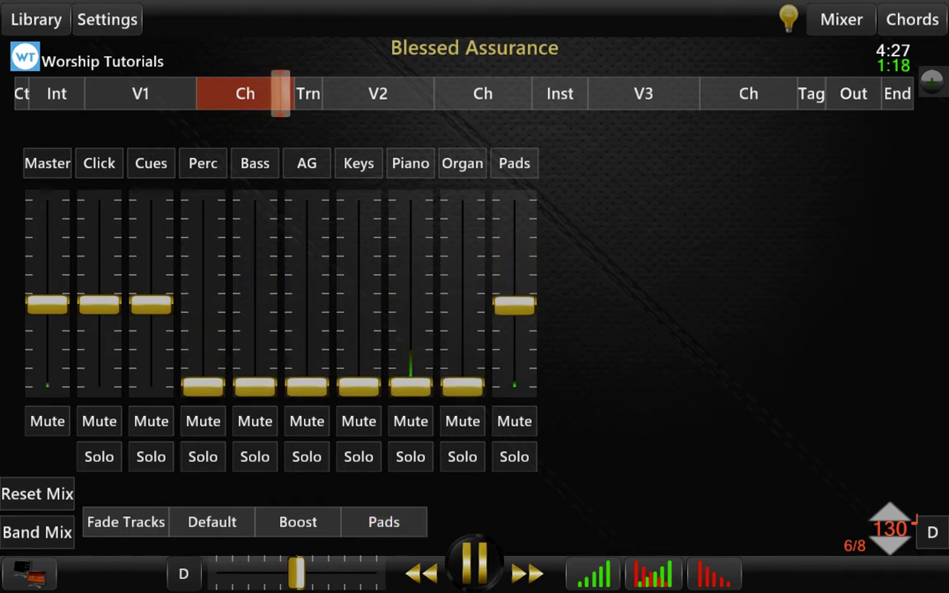
{"action": "left_click", "coordinate": [98, 304]}
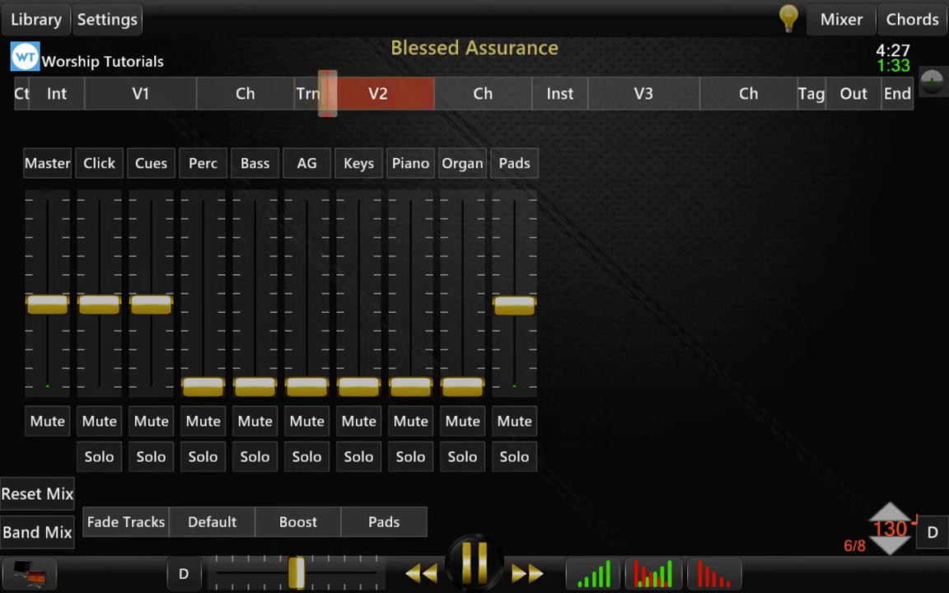
{"action": "left_click", "coordinate": [212, 521]}
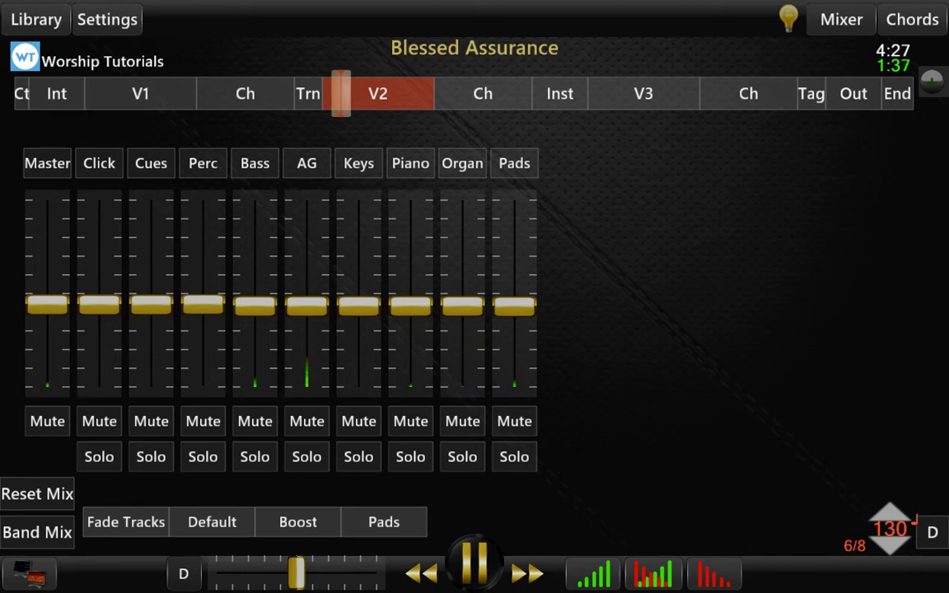
Queue the intro as the next section and cue the Pads preset for the instrumental section
{"action": "left_click", "coordinate": [57, 93]}
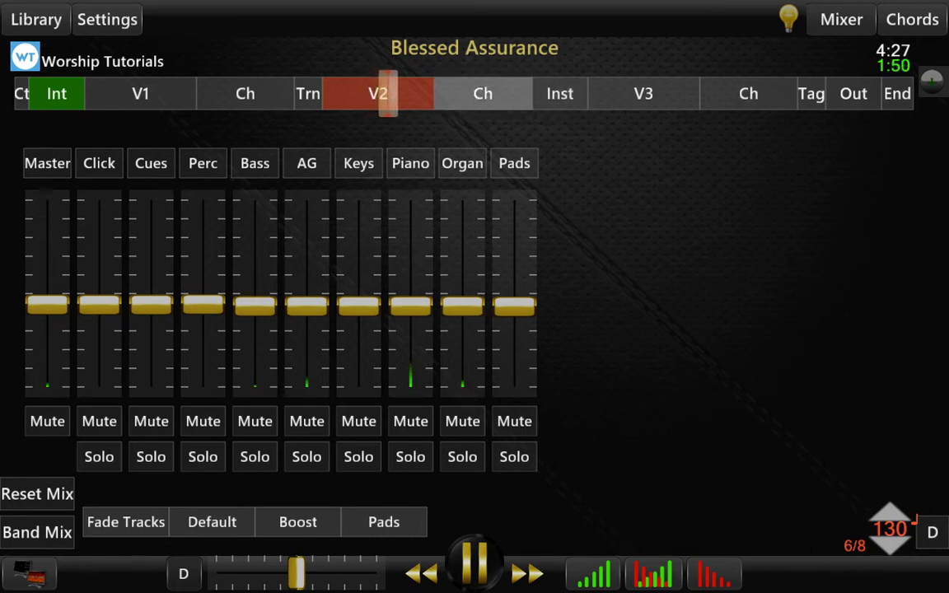
{"action": "left_click", "coordinate": [559, 94]}
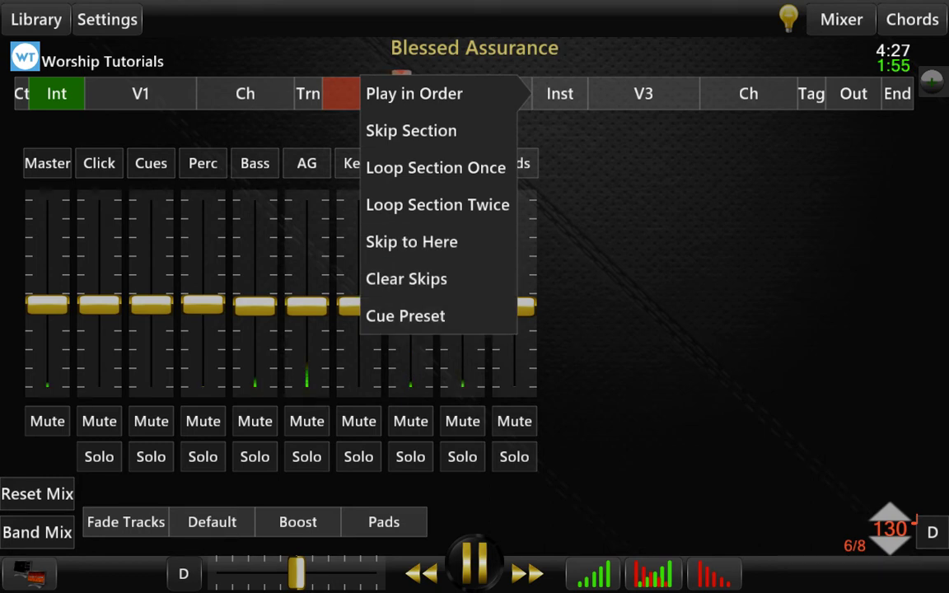
{"action": "left_click", "coordinate": [438, 316]}
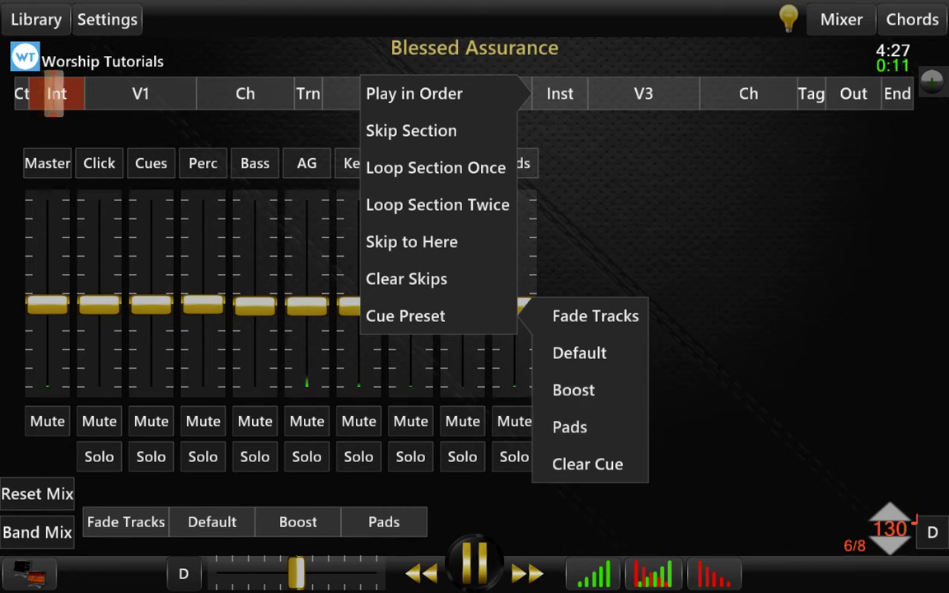
{"action": "left_click", "coordinate": [570, 427]}
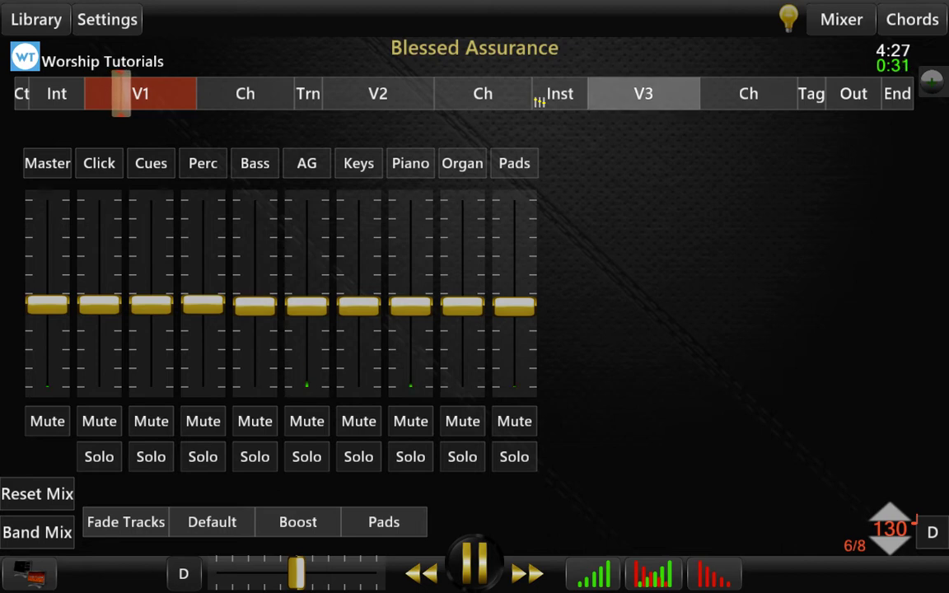
Cue the Default preset for the V3 section of the song
{"action": "left_click", "coordinate": [560, 94]}
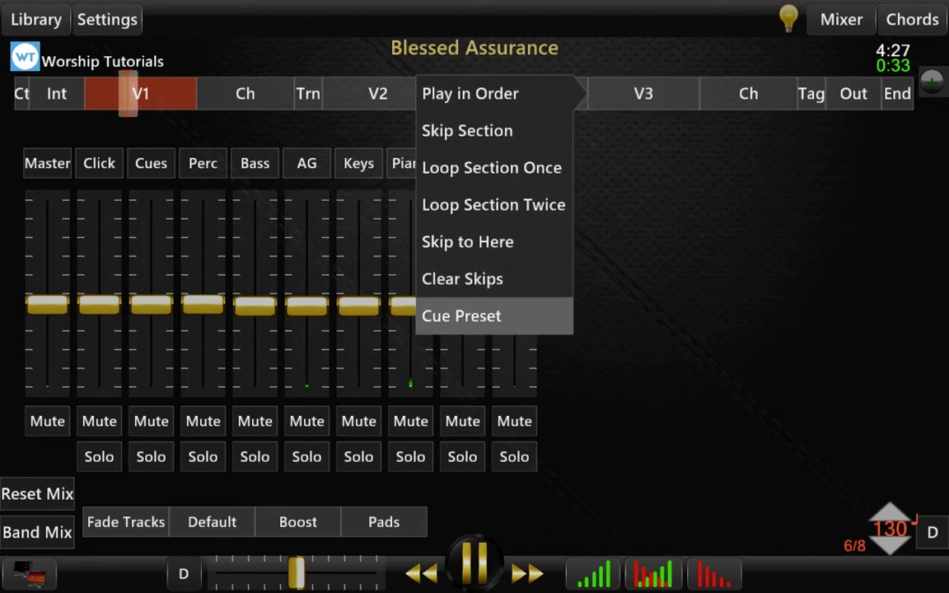
{"action": "left_click", "coordinate": [461, 315]}
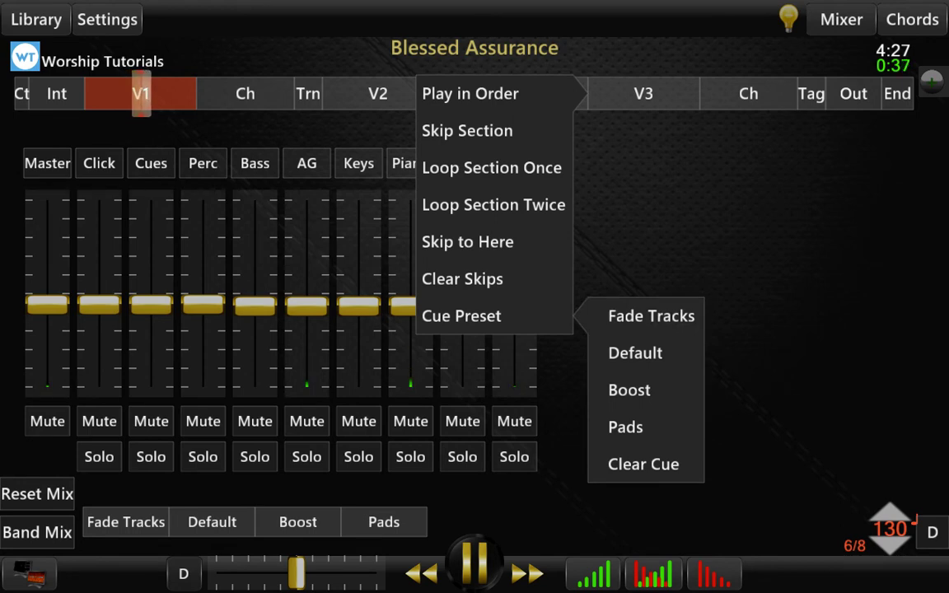
{"action": "left_click", "coordinate": [634, 352]}
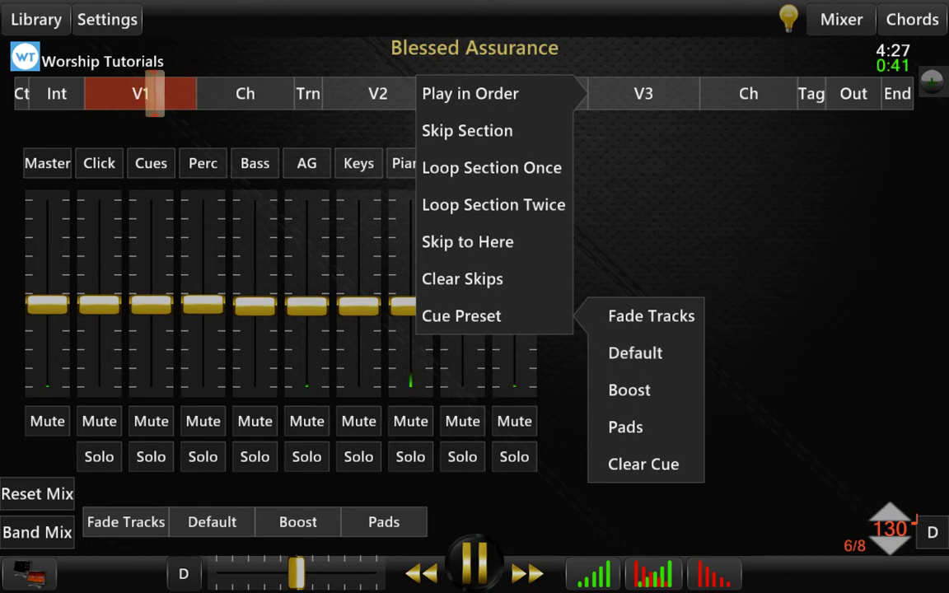
{"action": "left_click", "coordinate": [635, 352]}
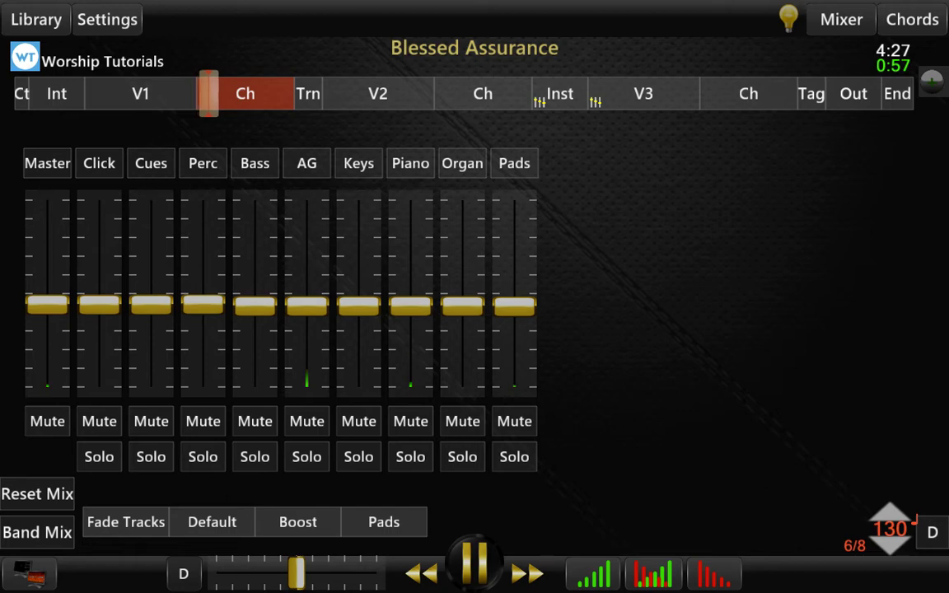
Cue the Boost preset for the final chorus that follows V3
{"action": "left_click", "coordinate": [748, 93]}
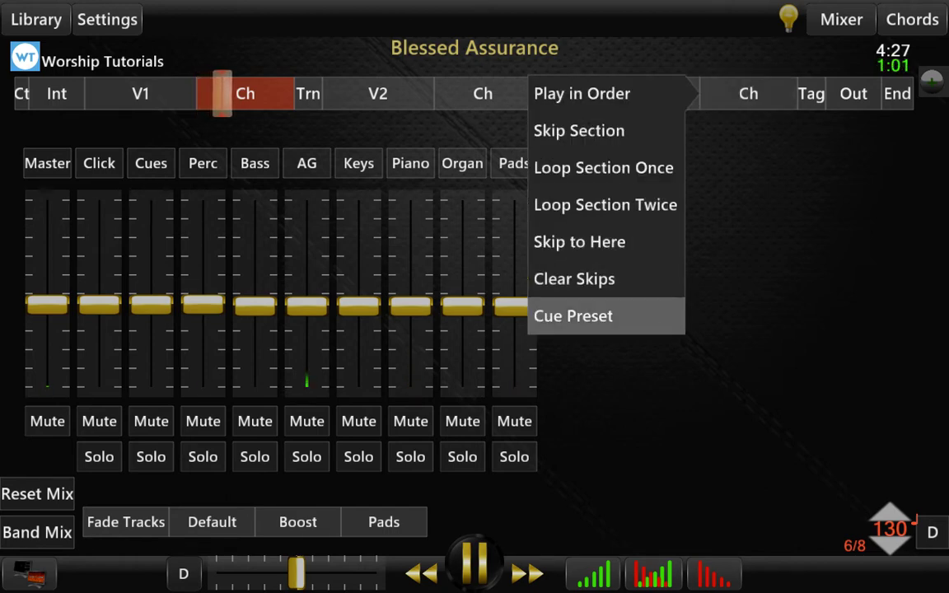
{"action": "key", "text": "Up"}
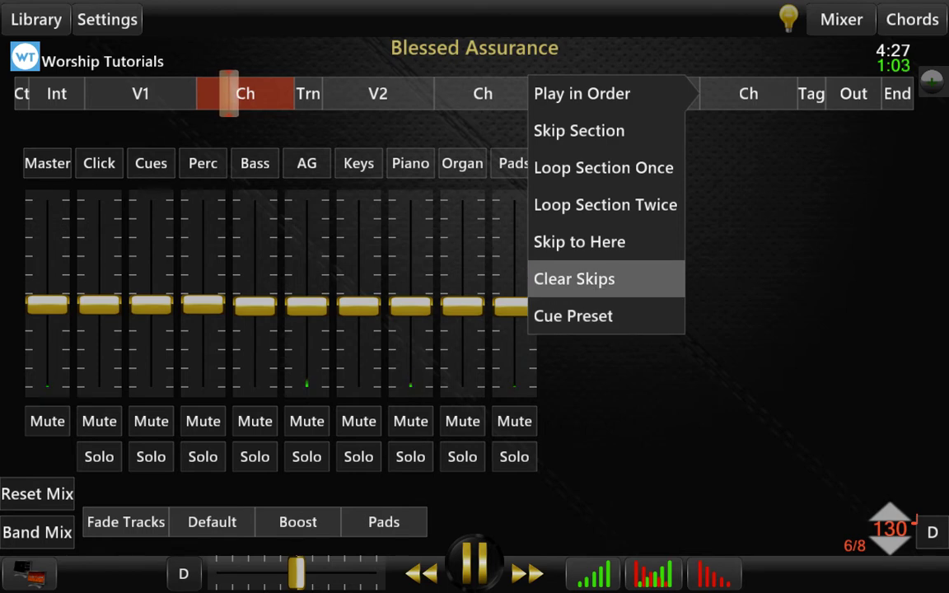
{"action": "key", "text": "Down"}
{"action": "key", "text": "Right"}
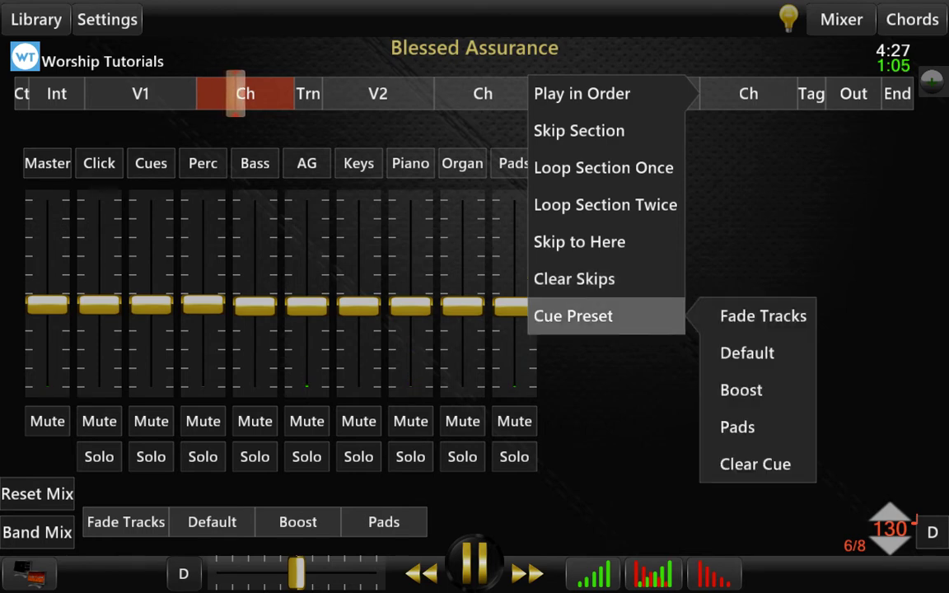
{"action": "key", "text": "Down"}
{"action": "key", "text": "Down"}
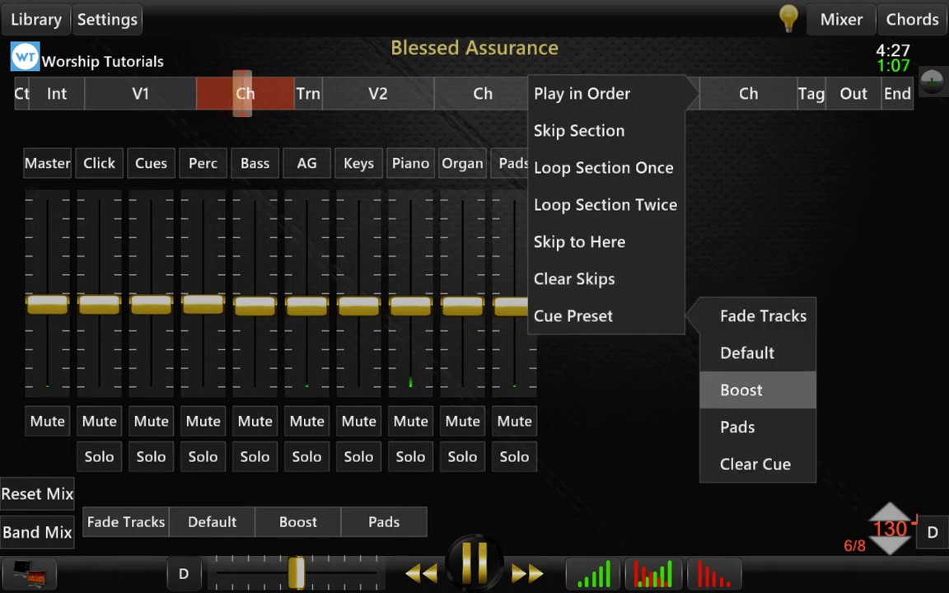
{"action": "key", "text": "Return"}
{"action": "left_click", "coordinate": [757, 391]}
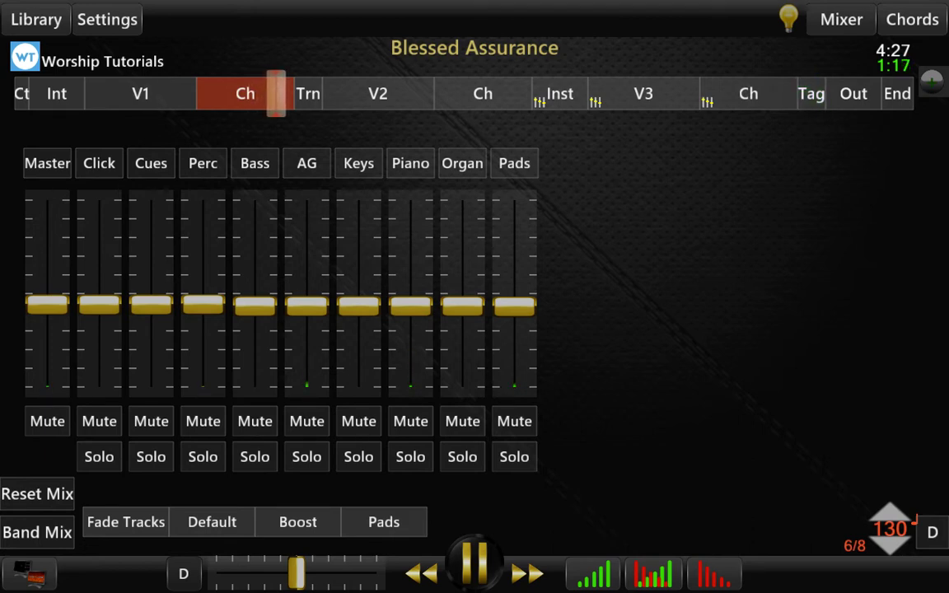
Cue the Default preset for the Tag section
{"action": "left_click", "coordinate": [811, 94]}
{"action": "left_click", "coordinate": [671, 316]}
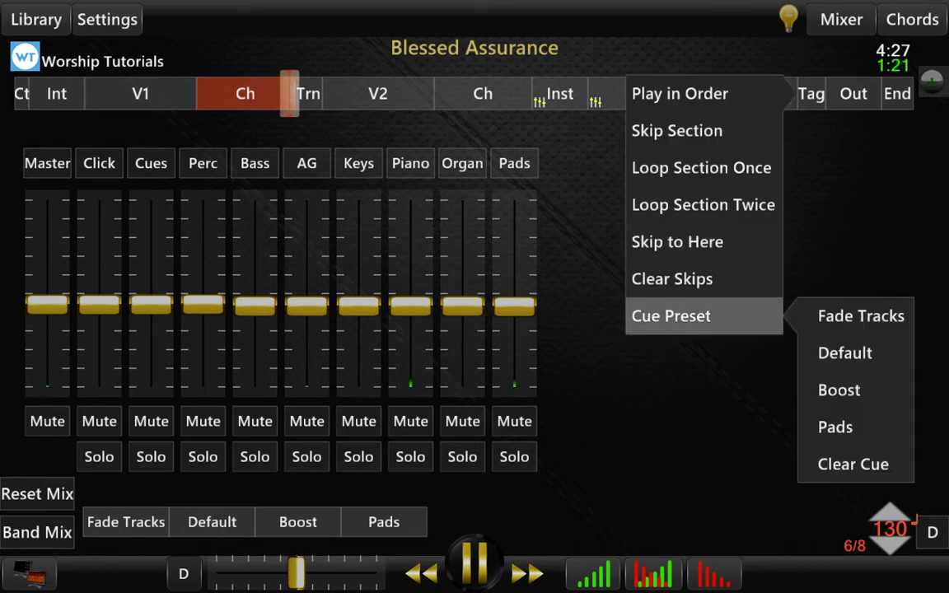
{"action": "left_click_drag", "start_coordinate": [834, 427], "coordinate": [844, 352]}
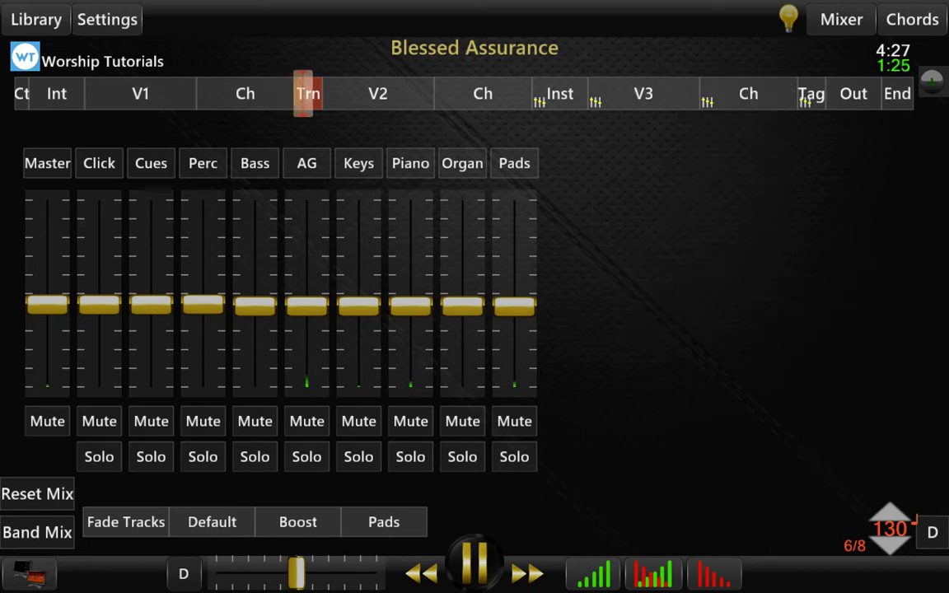
Jump playback to the second chorus and play through to the Tag with the Pads, Default and Boost preset changes
{"action": "left_click", "coordinate": [483, 93]}
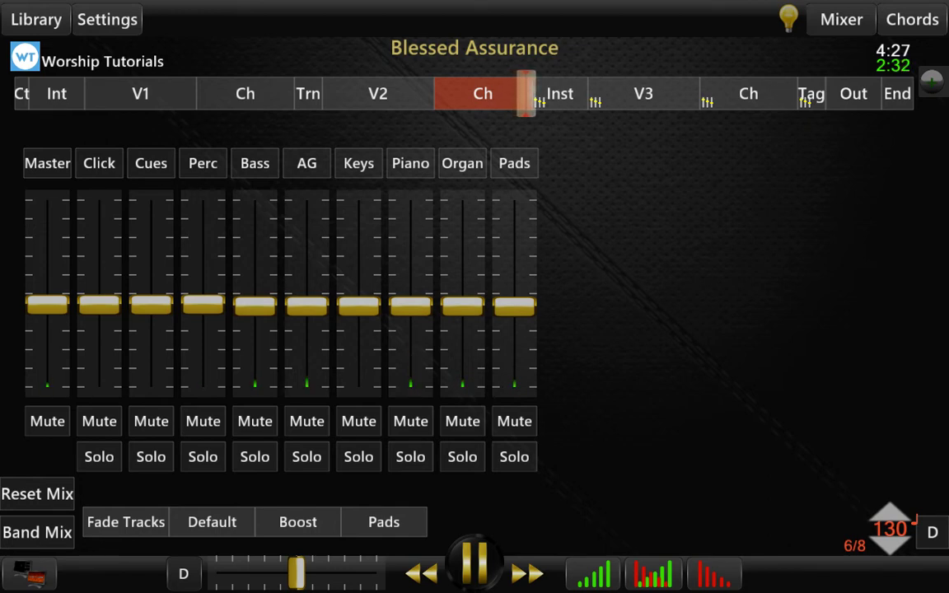
{"action": "left_click", "coordinate": [384, 522]}
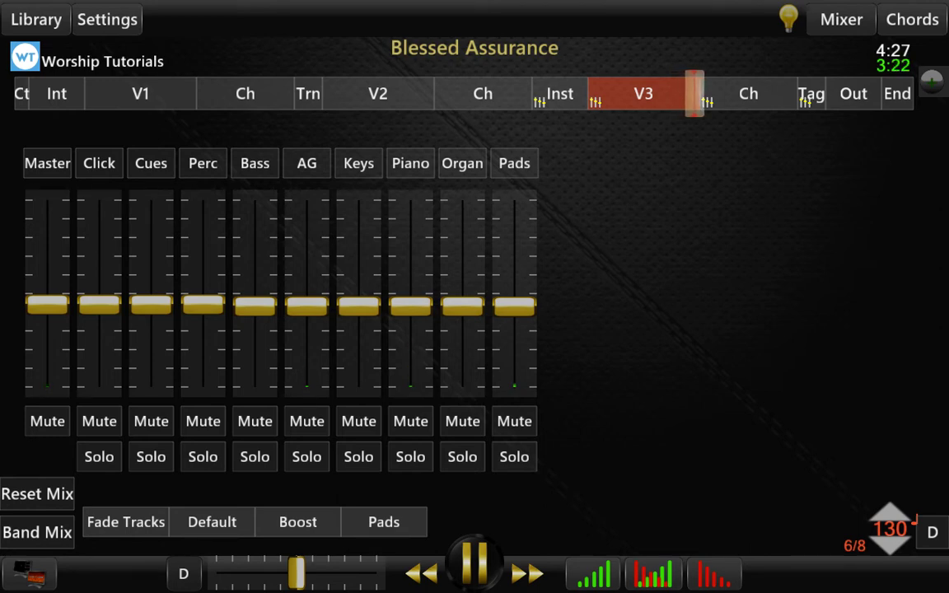
{"action": "left_click", "coordinate": [297, 522]}
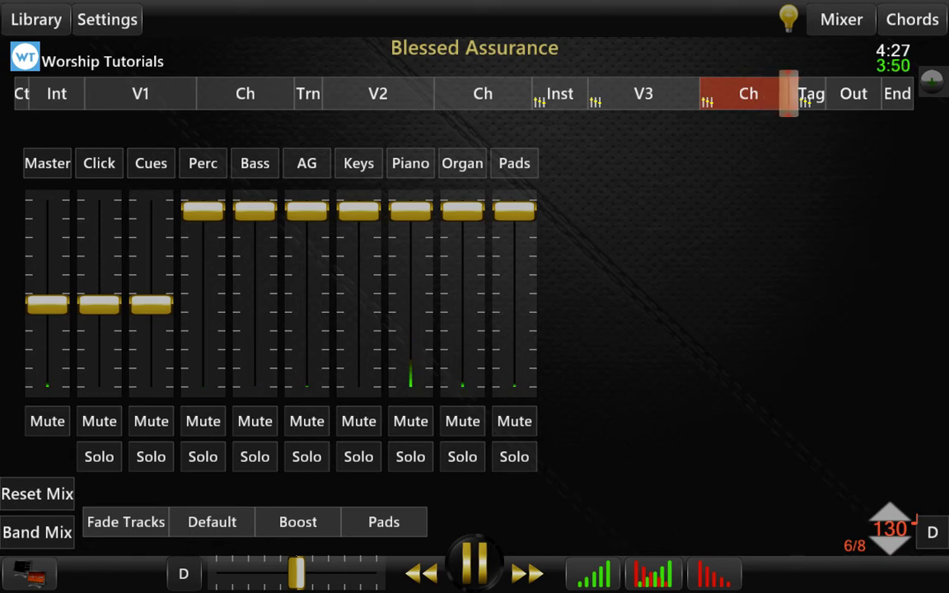
{"action": "left_click", "coordinate": [212, 521]}
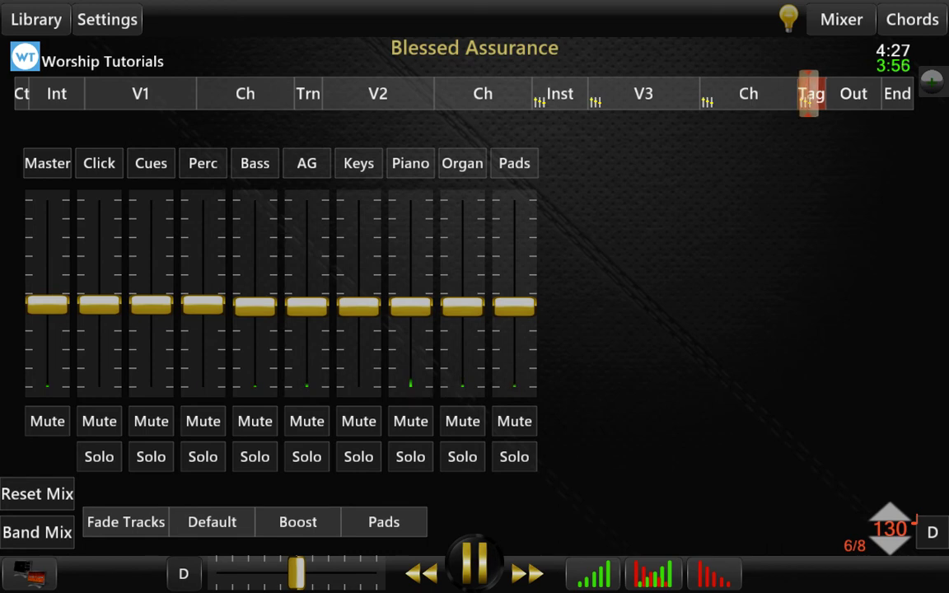
Return playback to the intro and clear the preset cue from the Inst section
{"action": "left_click", "coordinate": [57, 93]}
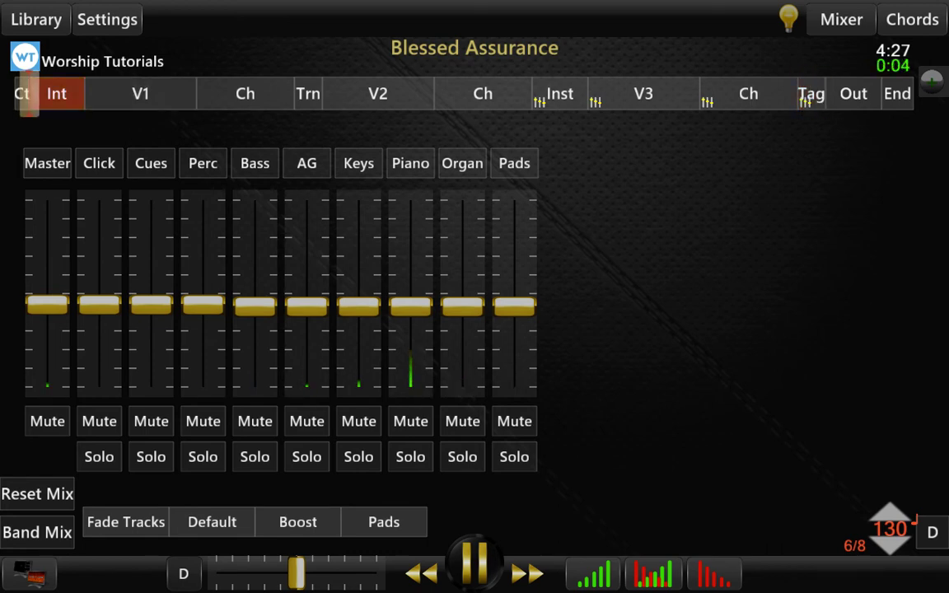
{"action": "right_click", "coordinate": [559, 93]}
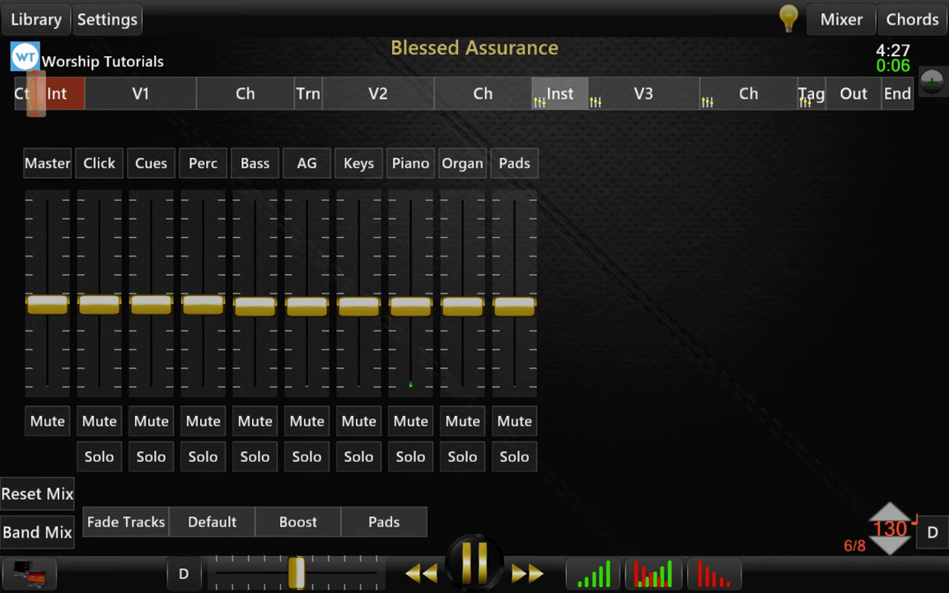
{"action": "left_click", "coordinate": [405, 315]}
{"action": "left_click", "coordinate": [569, 427]}
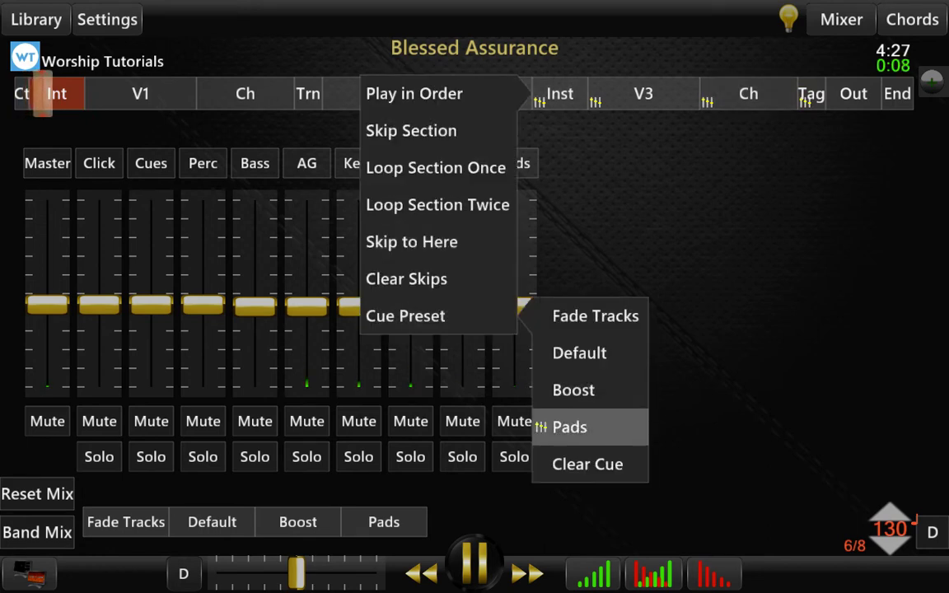
{"action": "left_click", "coordinate": [588, 464]}
Clear the preset cues from the V3 section and the chorus that follows it
{"action": "right_click", "coordinate": [643, 93]}
{"action": "left_click", "coordinate": [461, 315]}
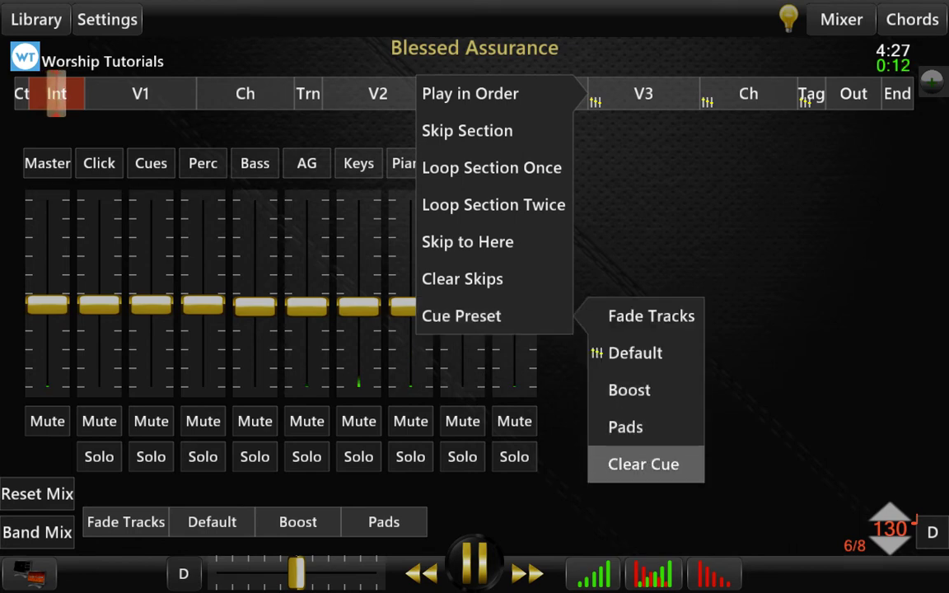
{"action": "left_click", "coordinate": [626, 462]}
{"action": "right_click", "coordinate": [748, 93]}
{"action": "left_click", "coordinate": [573, 316]}
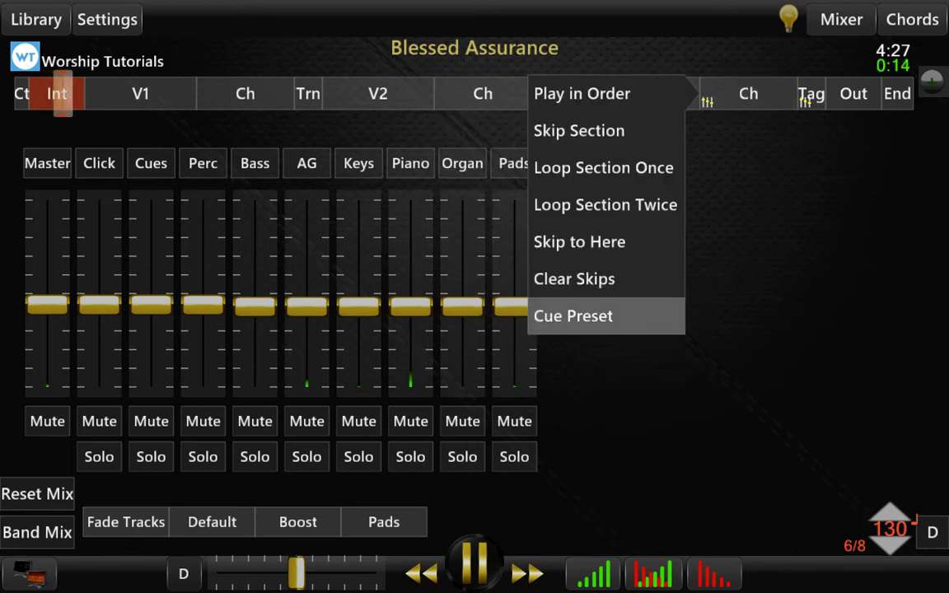
{"action": "left_click", "coordinate": [756, 461]}
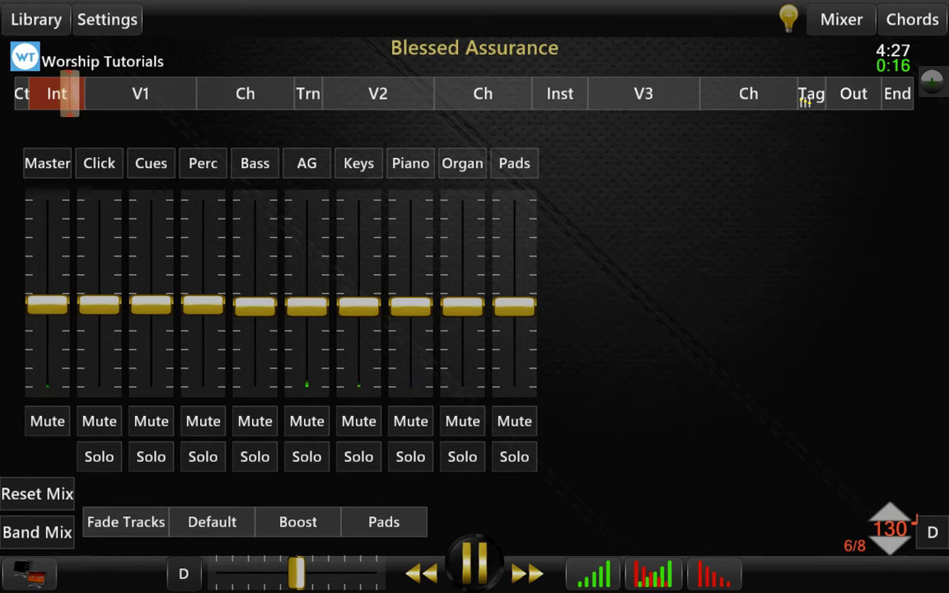
Clear the preset cue from the Tag section
{"action": "right_click", "coordinate": [811, 93]}
{"action": "left_click", "coordinate": [671, 316]}
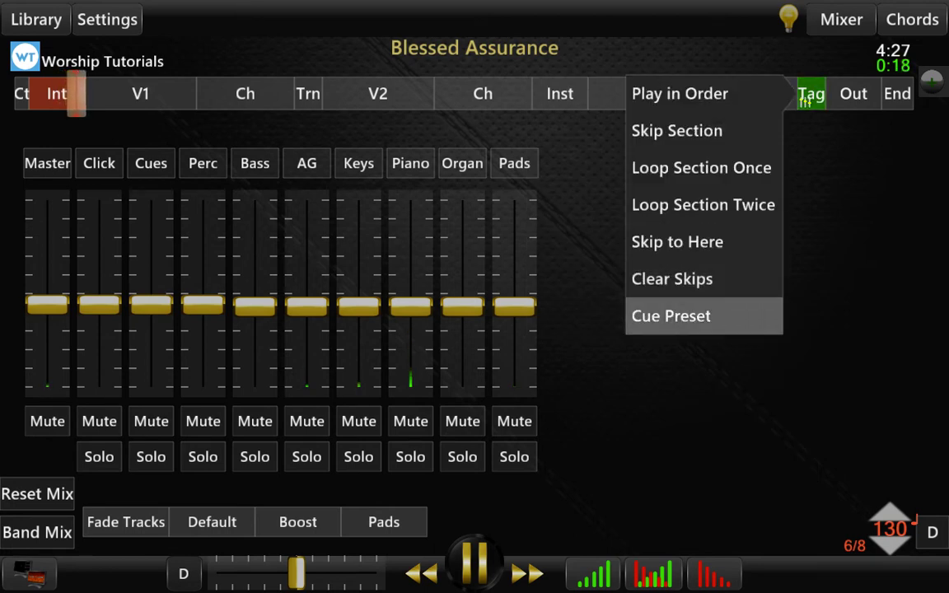
{"action": "left_click", "coordinate": [860, 315]}
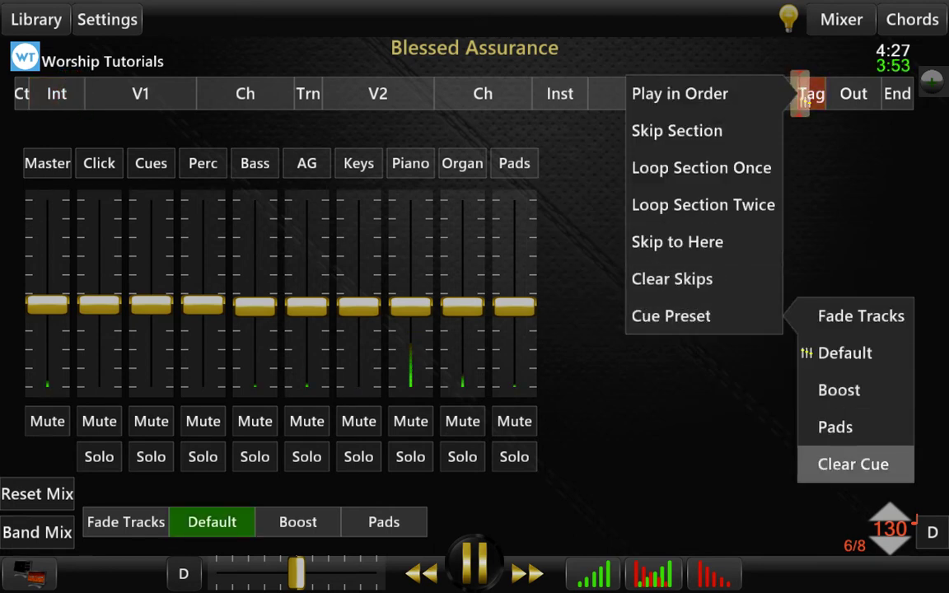
{"action": "left_click", "coordinate": [852, 464]}
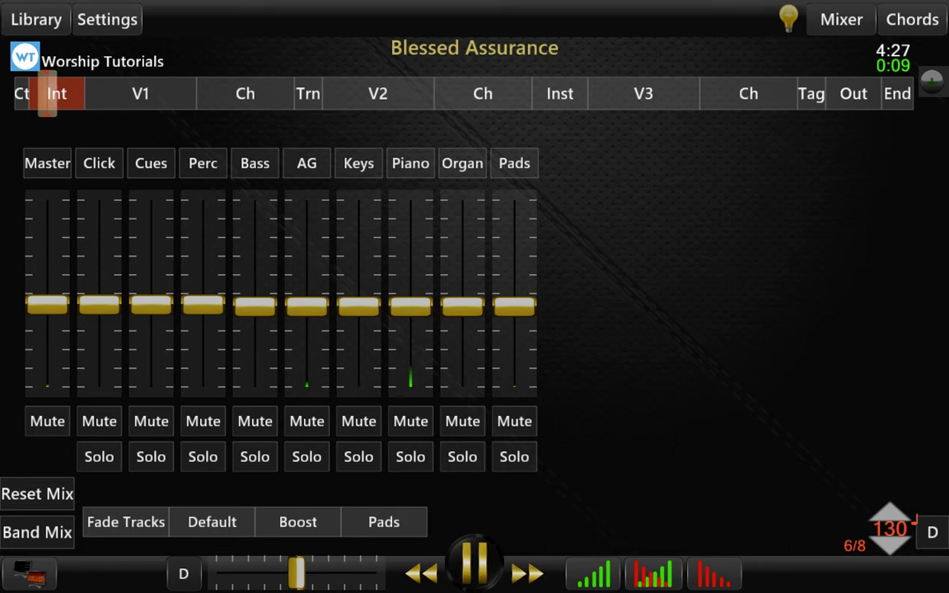
Show the song's chord chart and set the capo to 2
{"action": "left_click", "coordinate": [912, 19]}
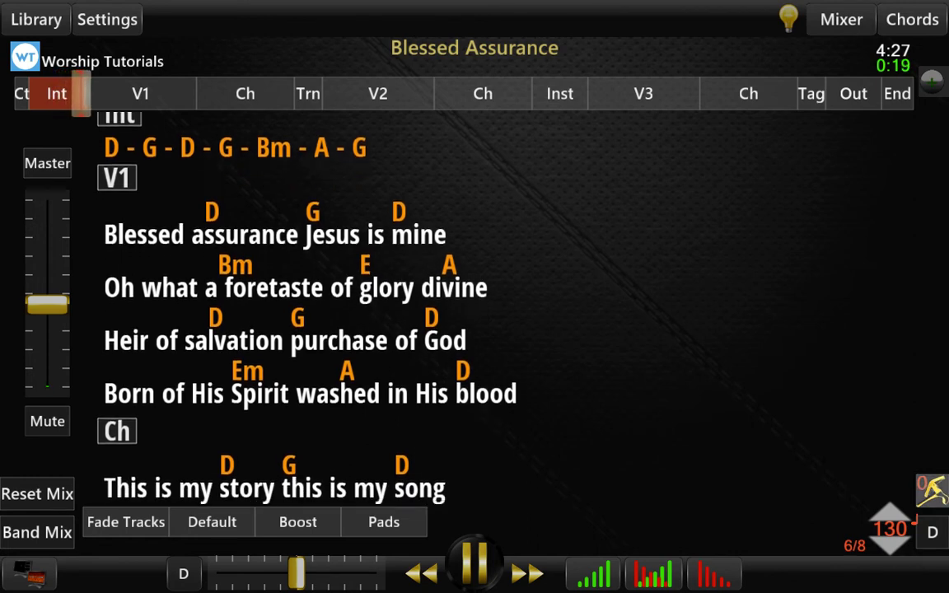
{"action": "left_click", "coordinate": [932, 491]}
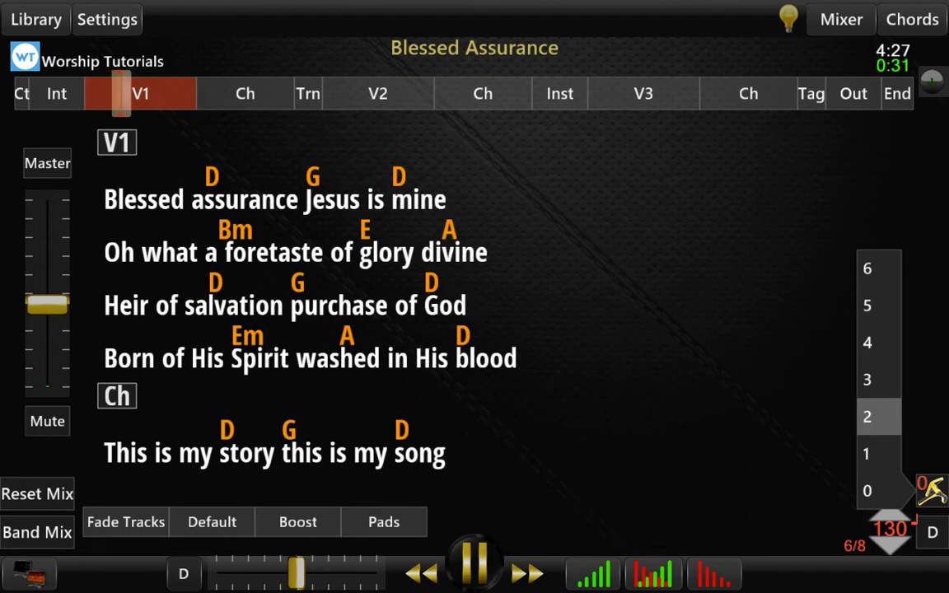
{"action": "left_click", "coordinate": [878, 416]}
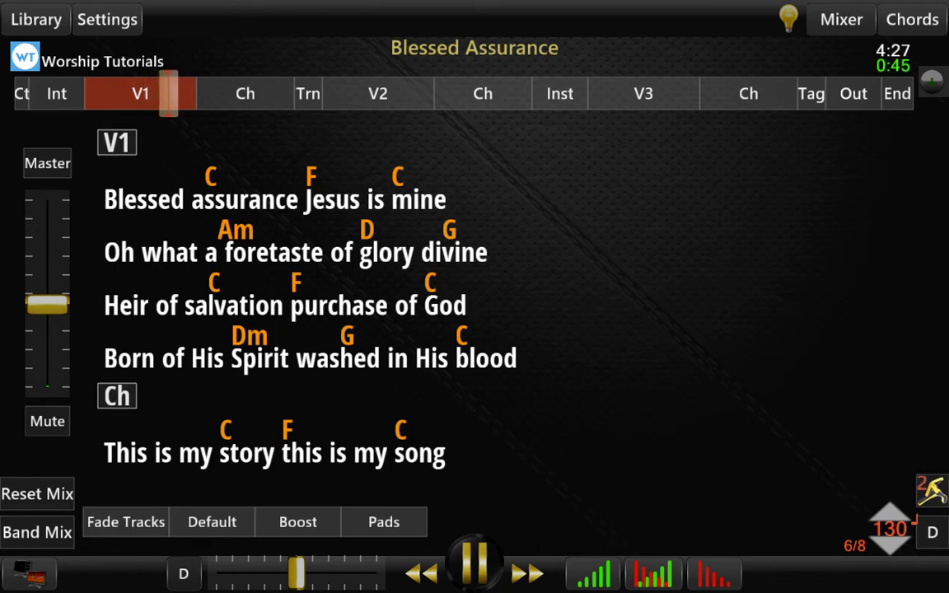
Reset the capo to 0 and pause playback
{"action": "left_click", "coordinate": [932, 490]}
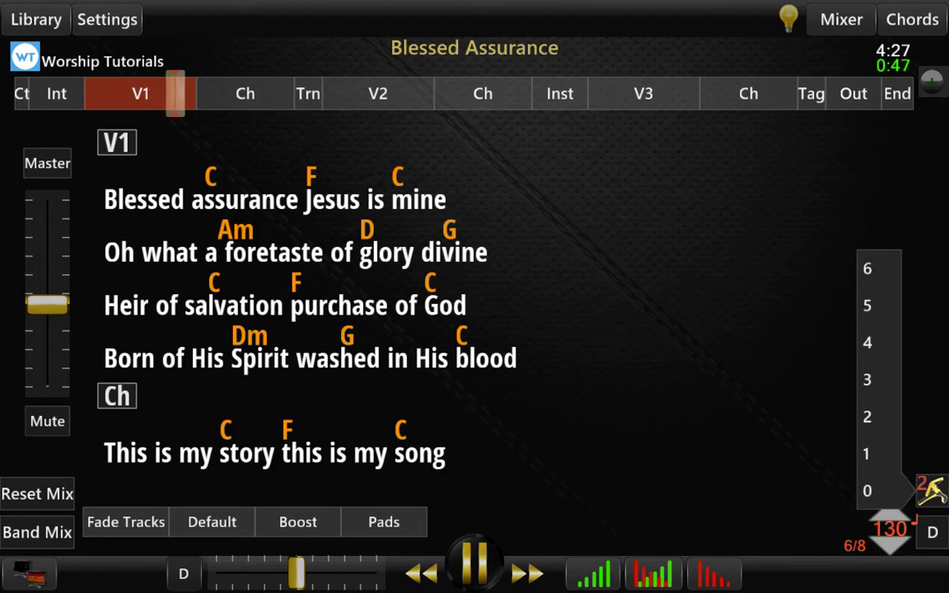
{"action": "left_click", "coordinate": [864, 489]}
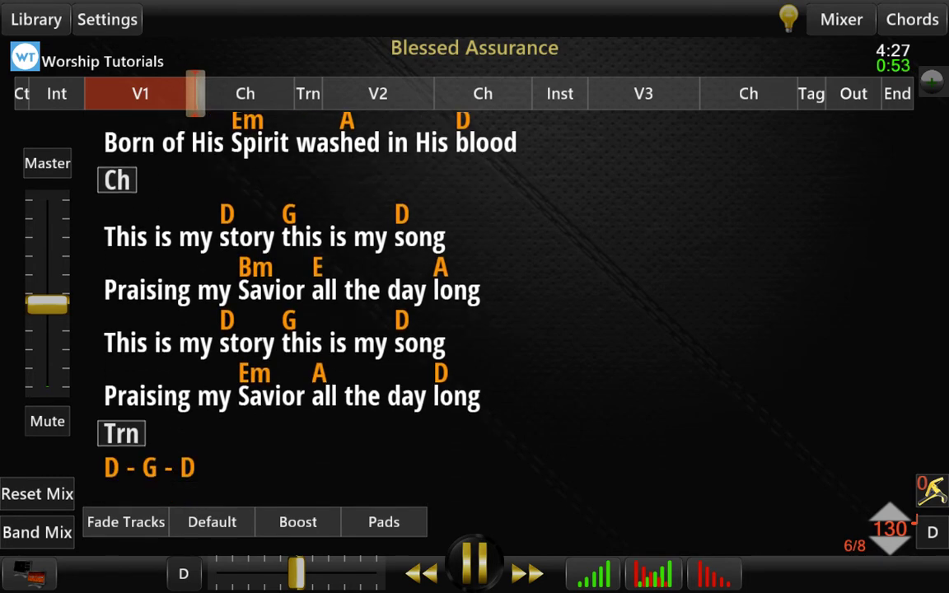
{"action": "key", "text": "space"}
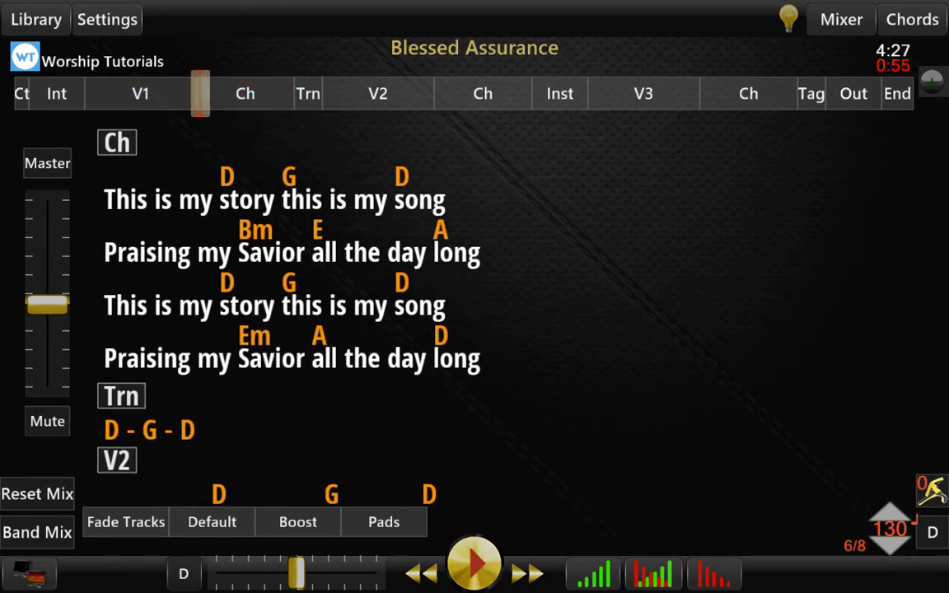
Look over the list of keys available for transposing the song, and resume playback
{"action": "left_click", "coordinate": [932, 532]}
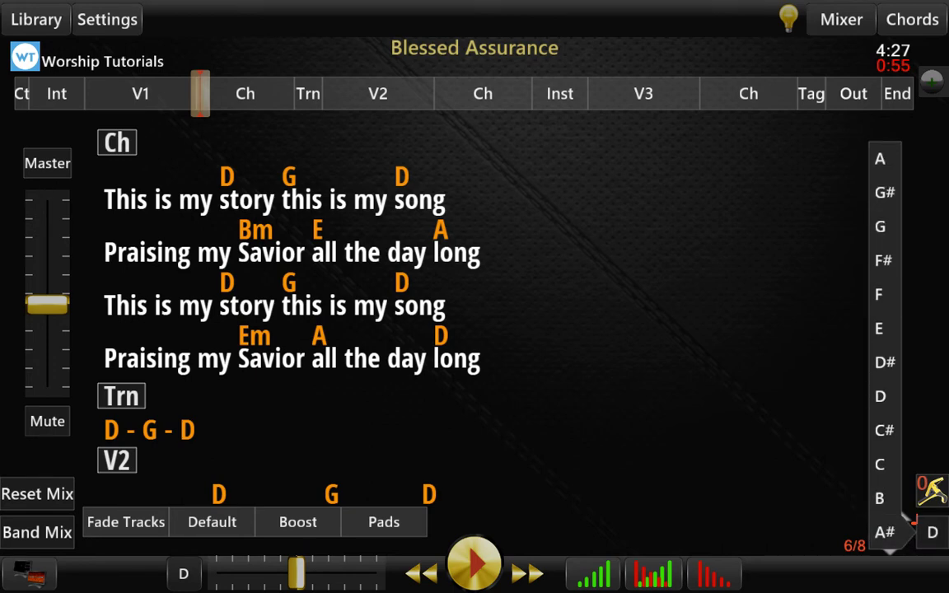
{"action": "left_click", "coordinate": [932, 532]}
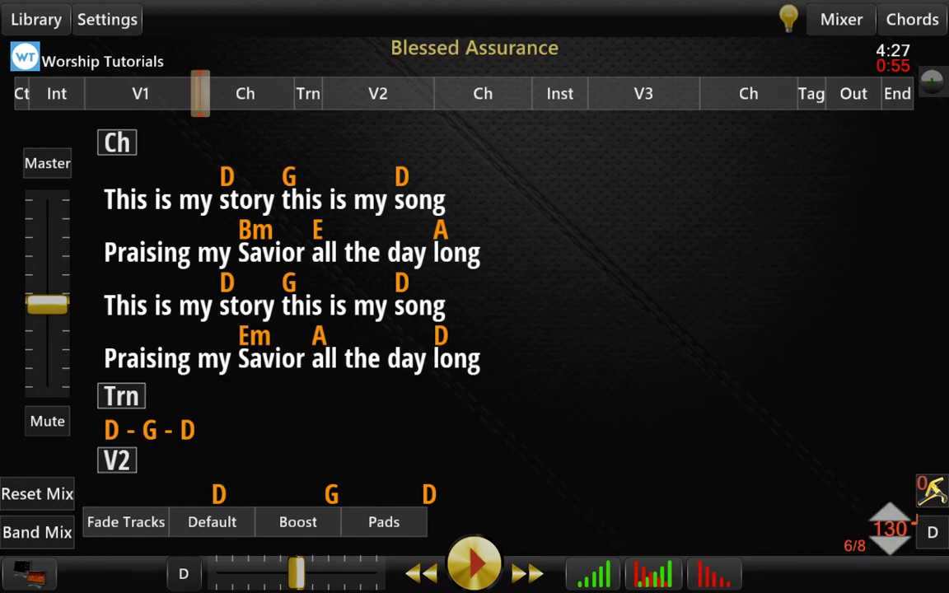
{"action": "key", "text": "space"}
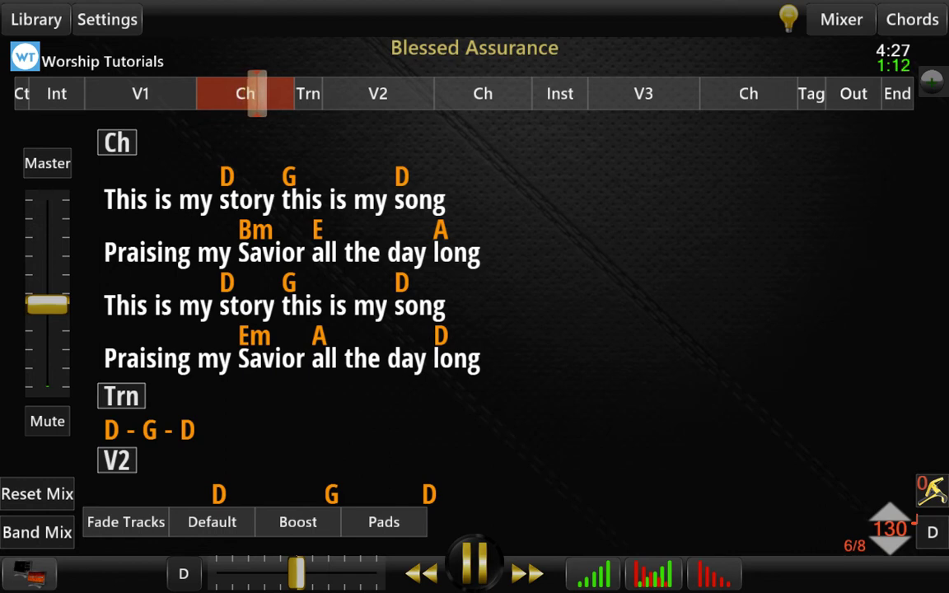
Review the external display's background override choices and send playback back to the intro
{"action": "left_click", "coordinate": [29, 574]}
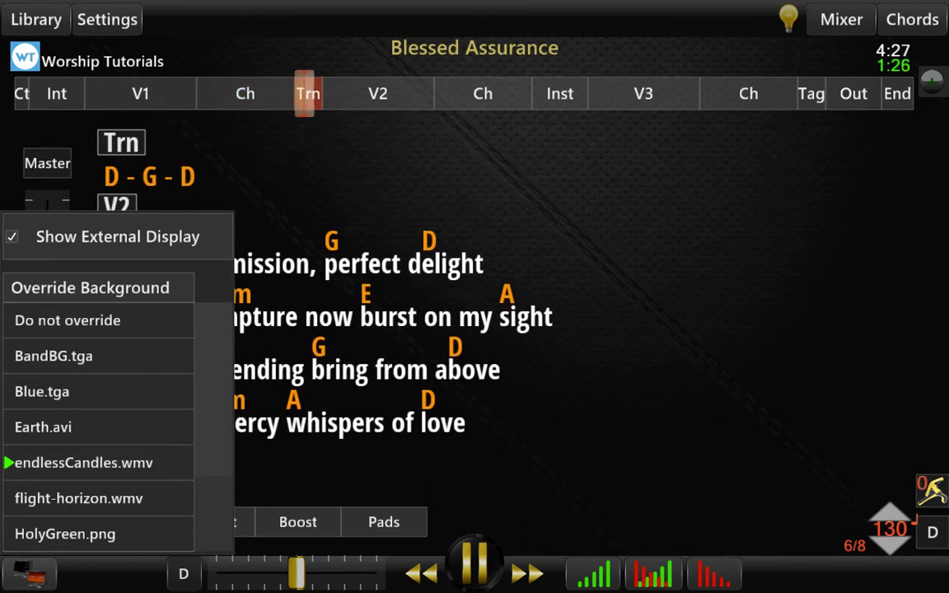
{"action": "key", "text": "Escape"}
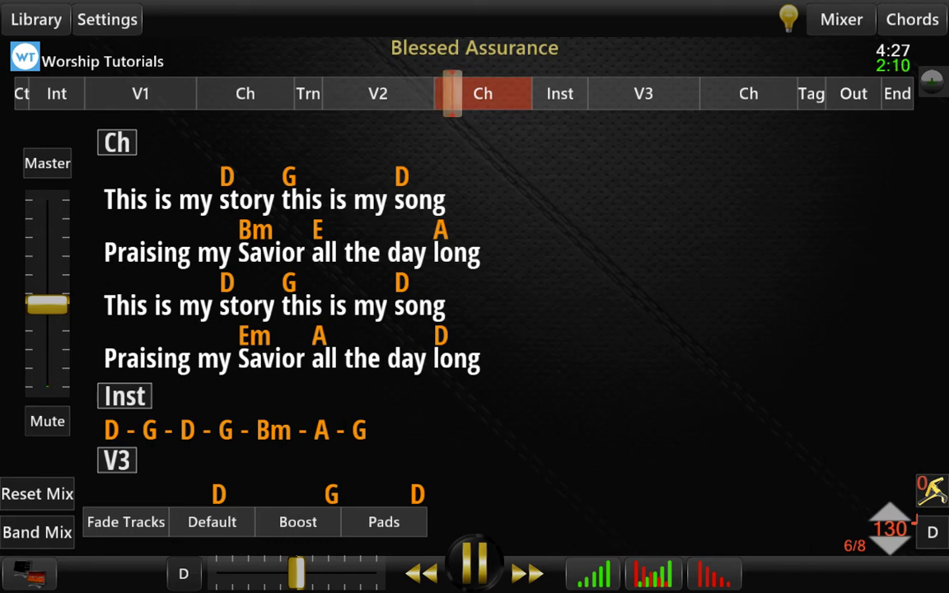
{"action": "left_click", "coordinate": [57, 93]}
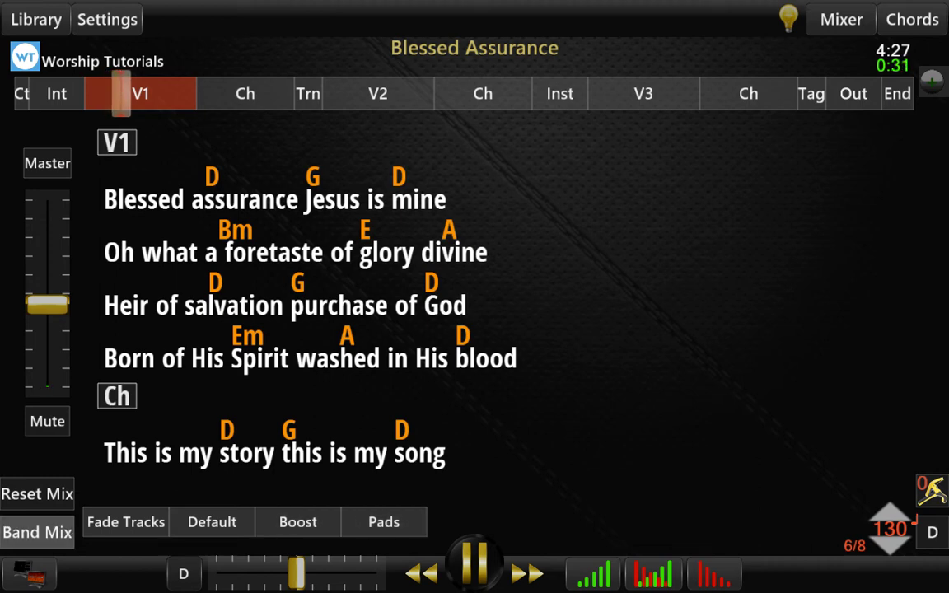
Examine the Band Mix click, cue and track levels, and queue the intro as the next section
{"action": "left_click", "coordinate": [37, 533]}
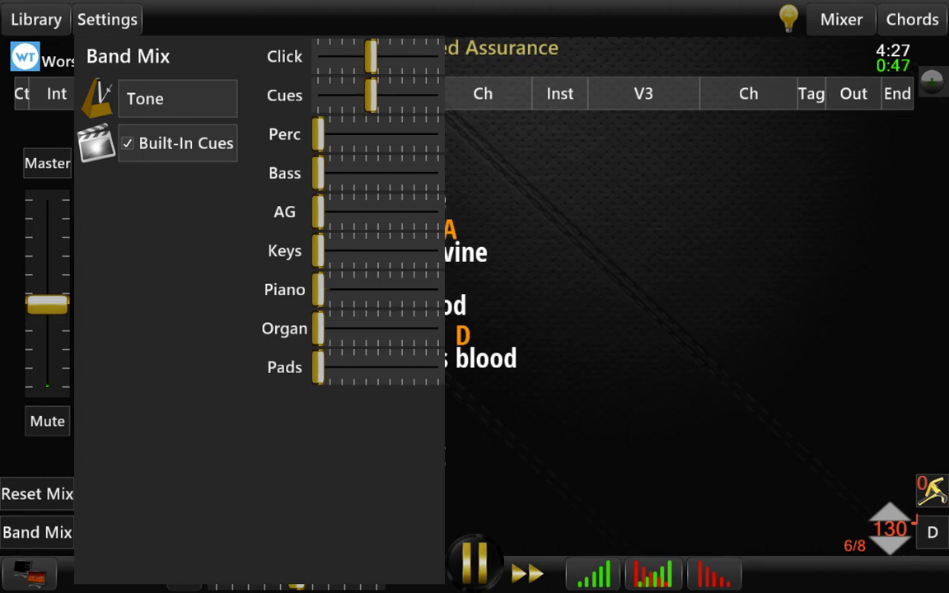
{"action": "mouse_move", "coordinate": [317, 134]}
{"action": "left_mouse_down"}
{"action": "mouse_move", "coordinate": [364, 135]}
{"action": "mouse_move", "coordinate": [318, 134]}
{"action": "left_mouse_up"}
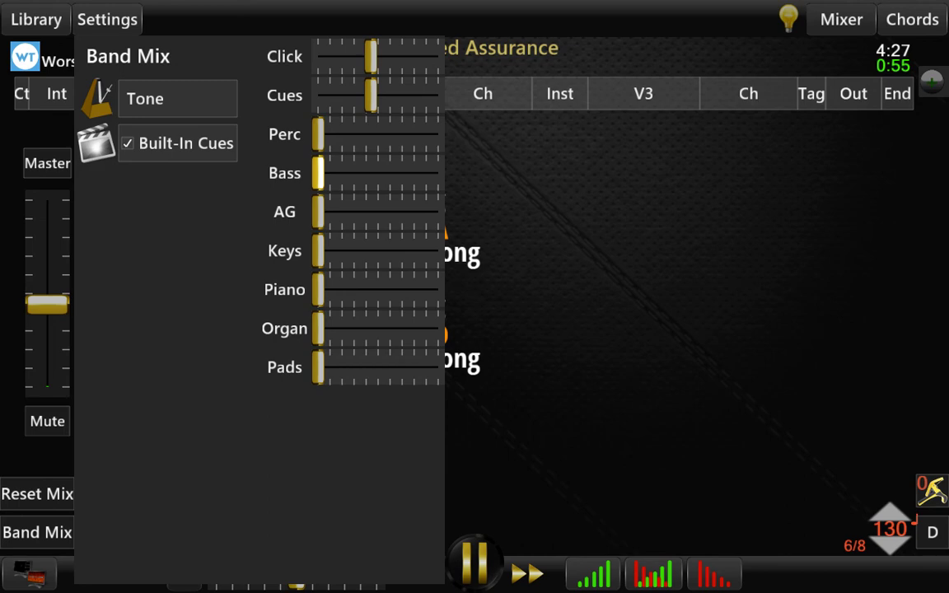
{"action": "key", "text": "Escape"}
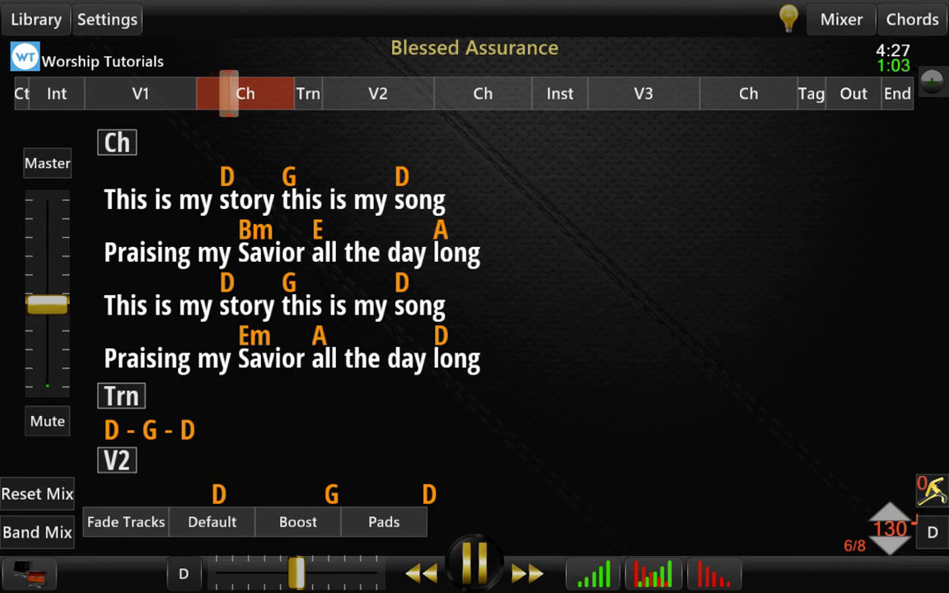
{"action": "left_click", "coordinate": [57, 94]}
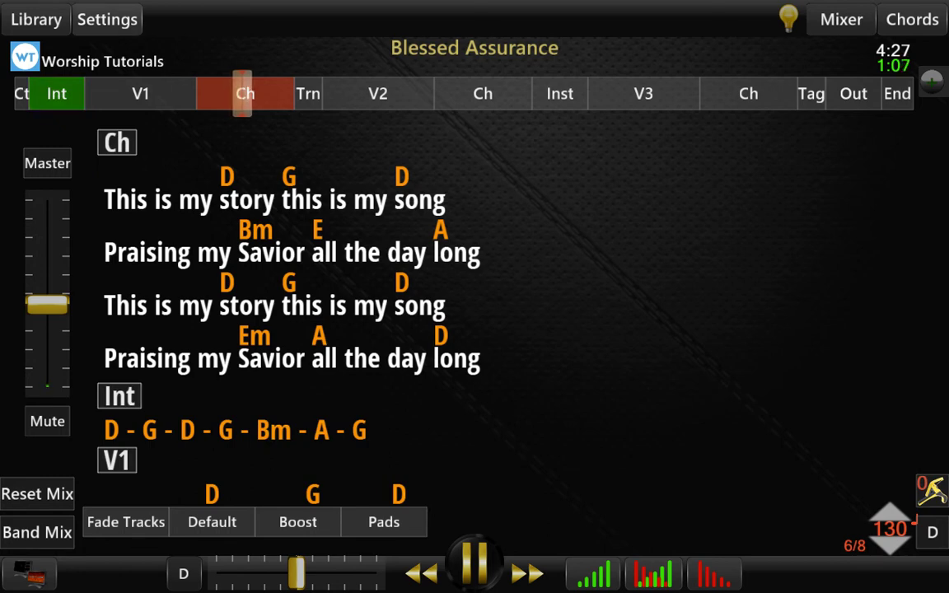
Open the Networked Mode settings and review the Master and Show Chords options
{"action": "left_click", "coordinate": [107, 19]}
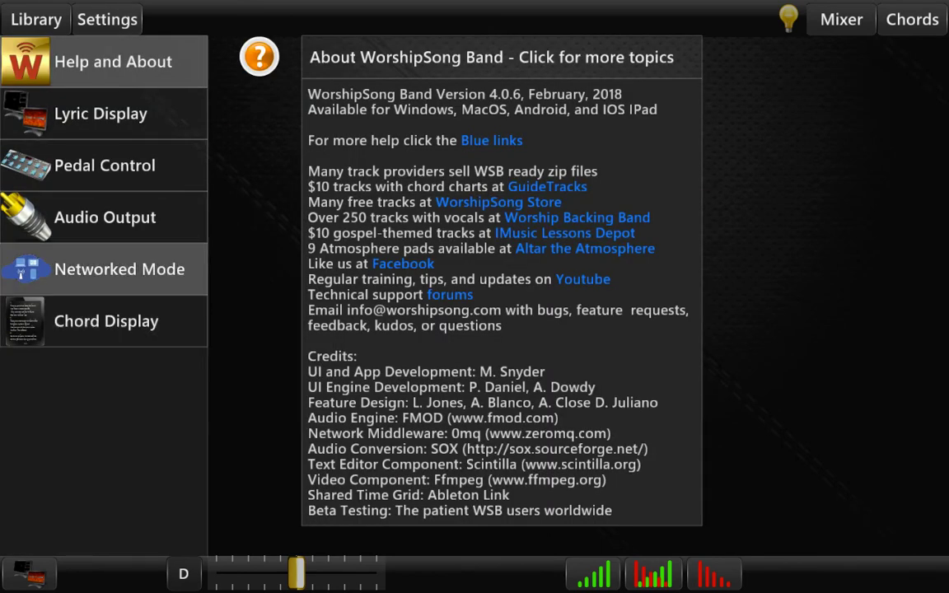
{"action": "left_click", "coordinate": [120, 270]}
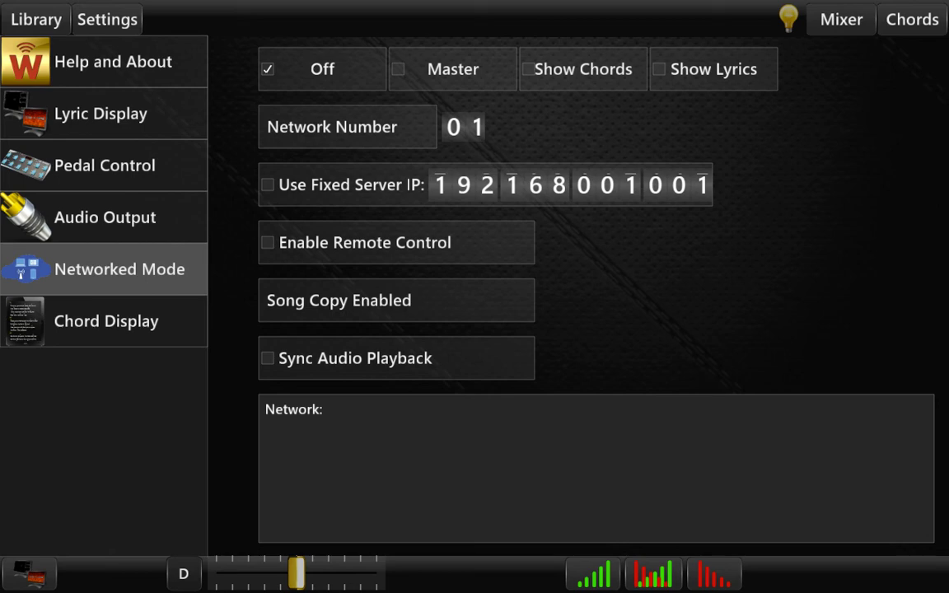
{"action": "left_click", "coordinate": [452, 69]}
{"action": "left_click", "coordinate": [453, 68]}
{"action": "left_click", "coordinate": [584, 68]}
{"action": "key", "text": "Down"}
{"action": "key", "text": "Down"}
Go back to the song and display its track mixer
{"action": "left_click", "coordinate": [840, 19]}
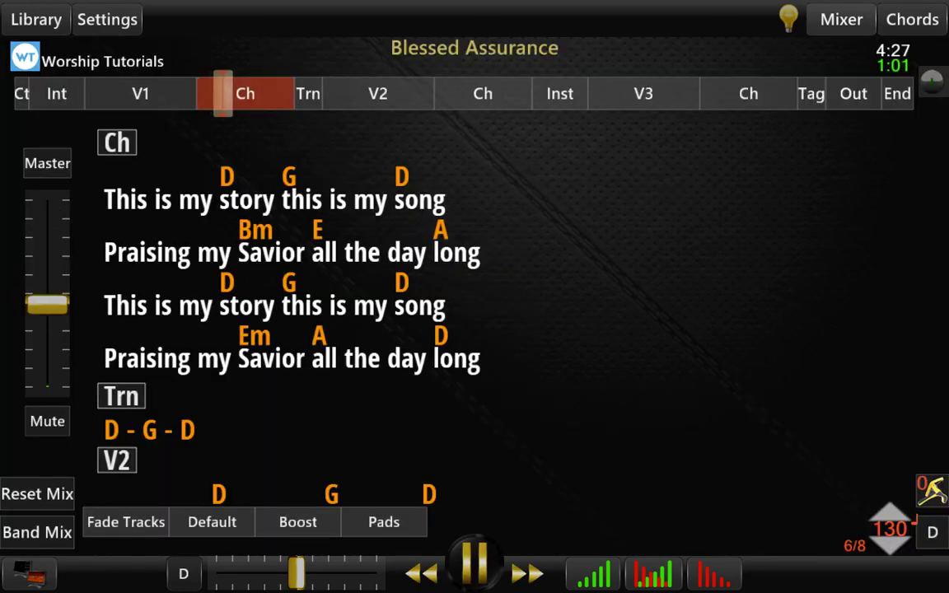
{"action": "left_click", "coordinate": [841, 19]}
{"action": "left_click", "coordinate": [36, 19]}
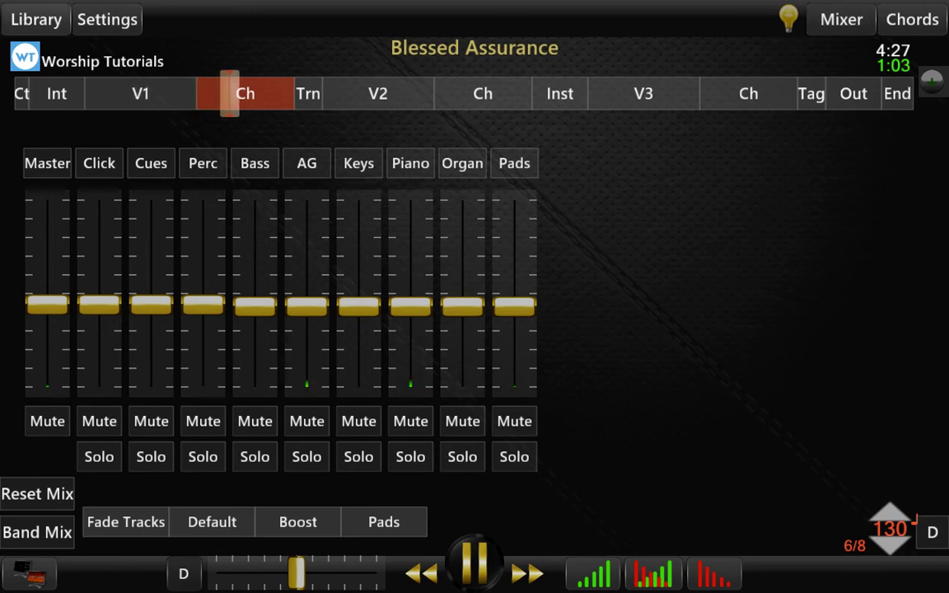
Reopen the Networked Mode settings to review the remote control, fixed server IP and Show Chords options
{"action": "left_click", "coordinate": [107, 19]}
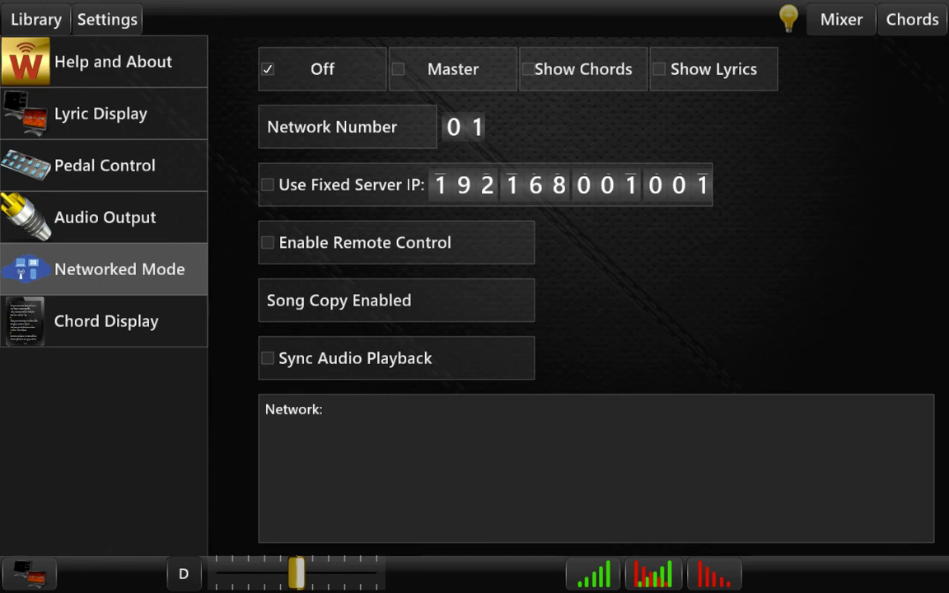
{"action": "left_click", "coordinate": [396, 243]}
{"action": "left_click", "coordinate": [352, 185]}
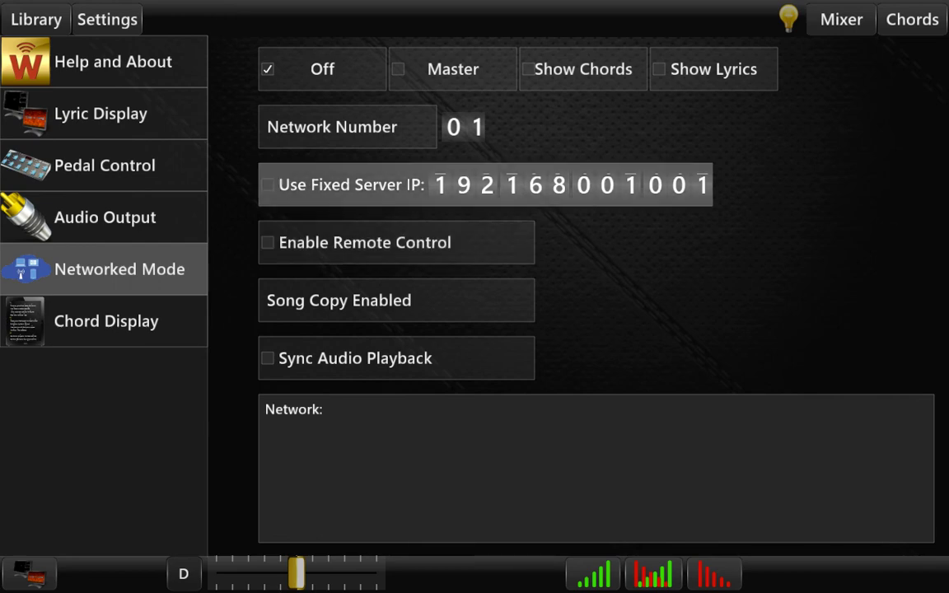
{"action": "left_click", "coordinate": [583, 69]}
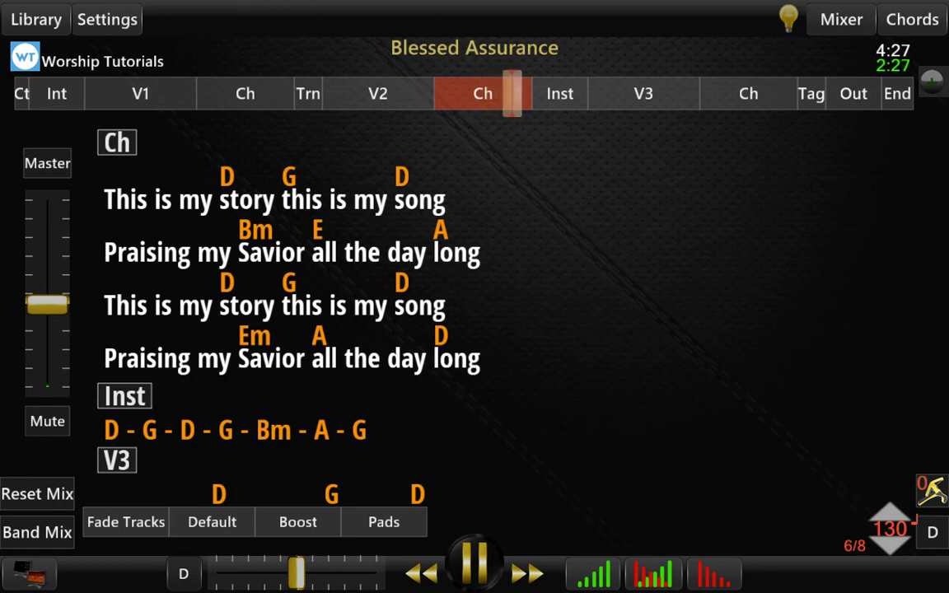
Open the Lyric Display settings and review the window size option
{"action": "left_click", "coordinate": [107, 18]}
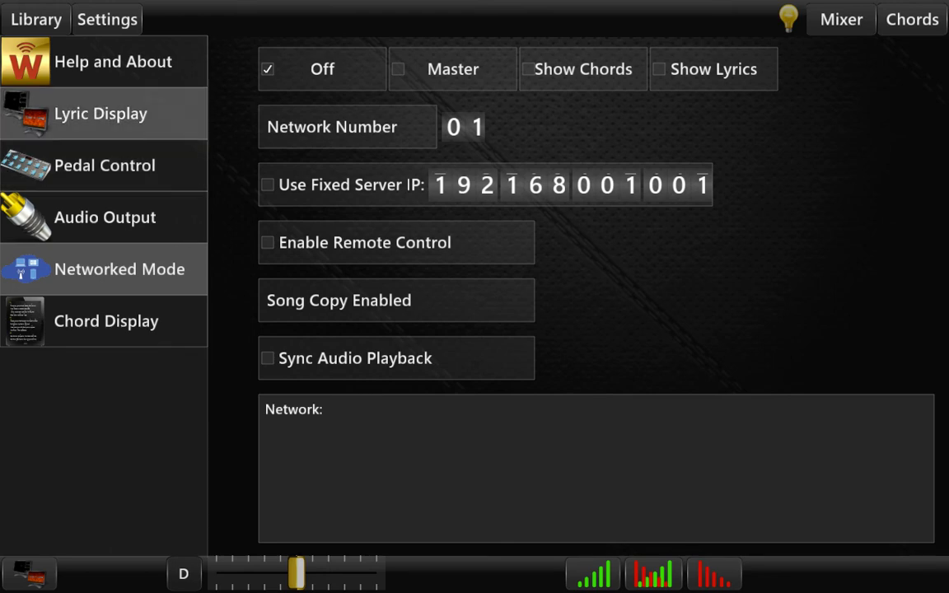
{"action": "left_click", "coordinate": [103, 114]}
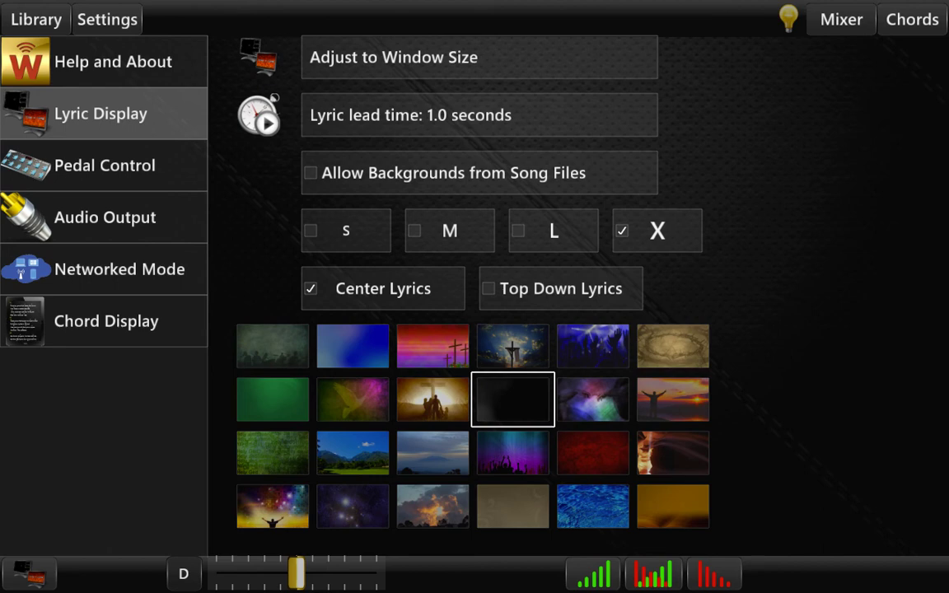
{"action": "left_click", "coordinate": [479, 57]}
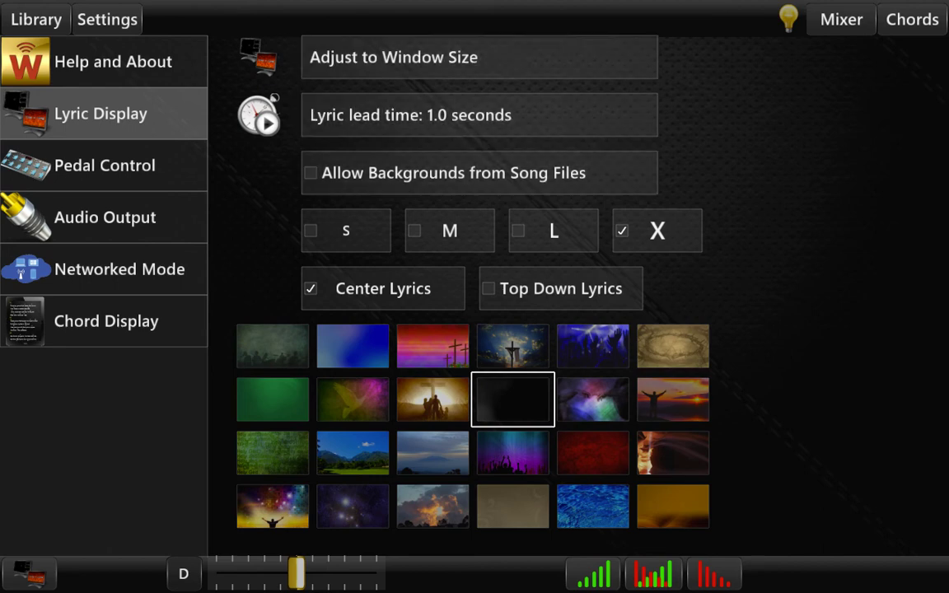
Review the lyric lead time choices and set the lead time to 1.0 seconds
{"action": "left_click", "coordinate": [479, 115]}
{"action": "left_click", "coordinate": [479, 115]}
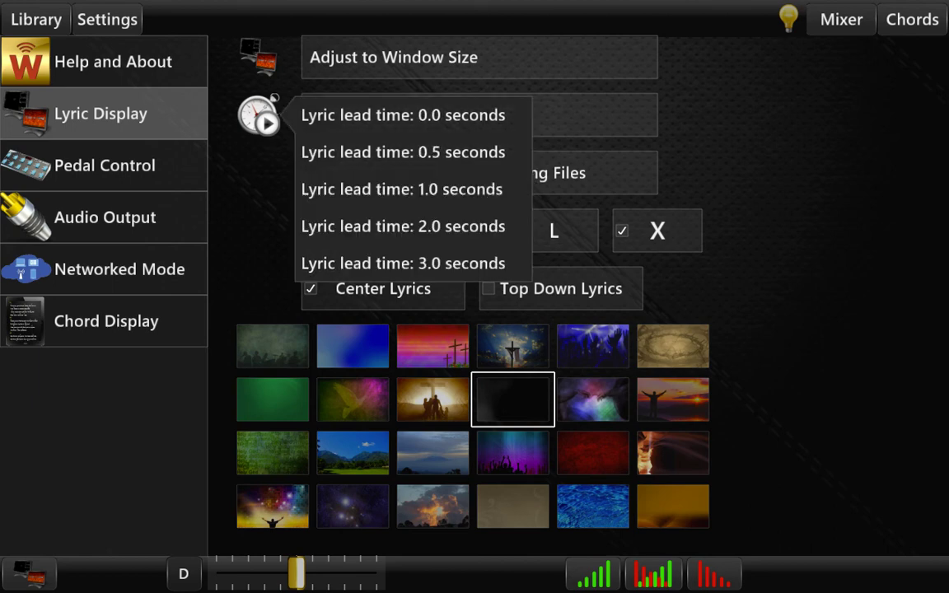
{"action": "left_click", "coordinate": [402, 189]}
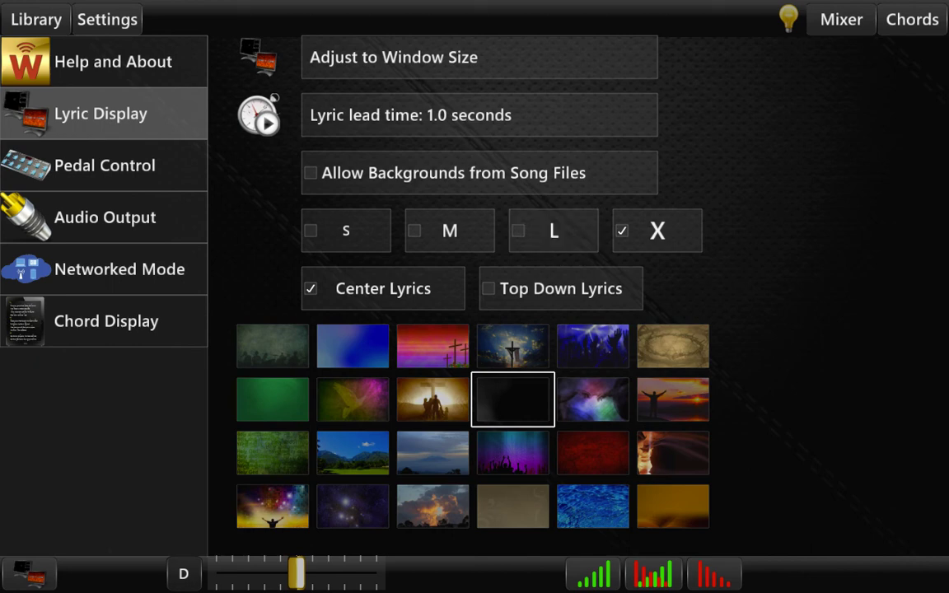
Review the Pedal Control, Audio Output and Chord Display settings in turn
{"action": "left_click", "coordinate": [105, 164]}
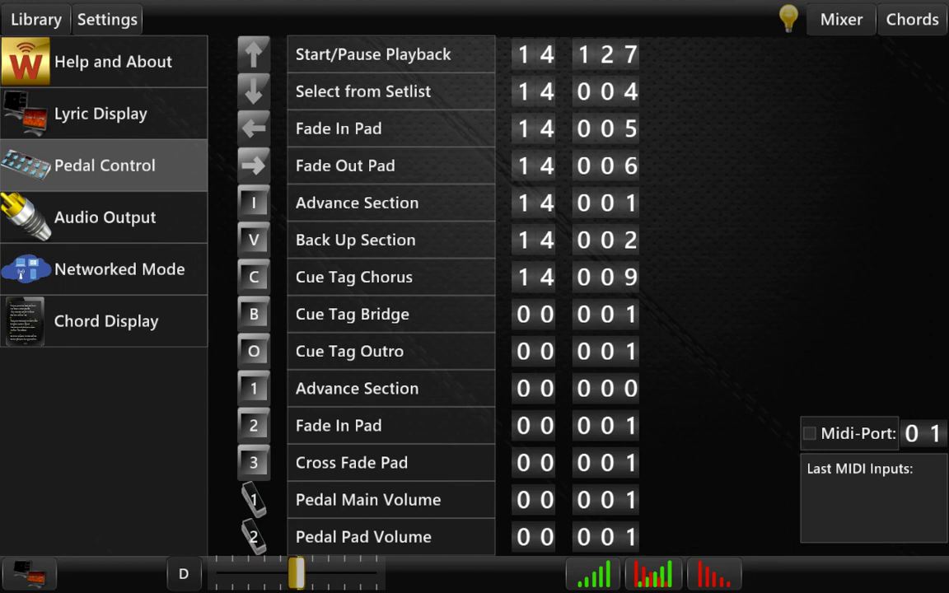
{"action": "left_click", "coordinate": [104, 217]}
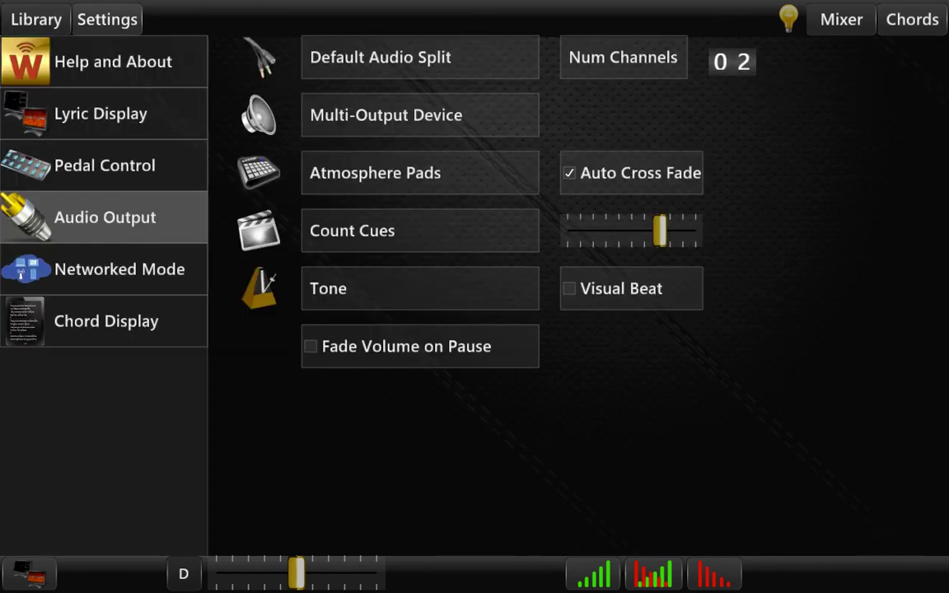
{"action": "left_click", "coordinate": [115, 269]}
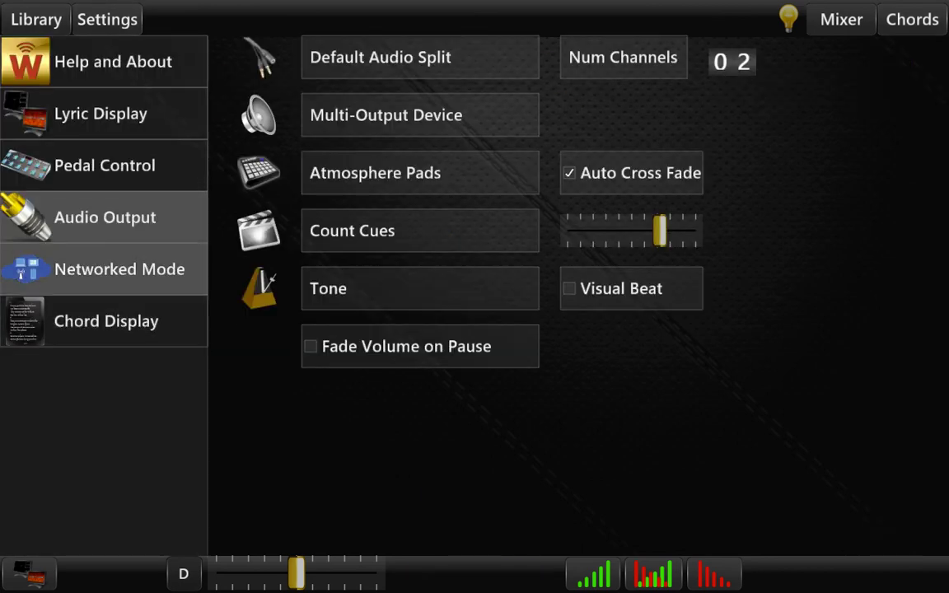
{"action": "left_click", "coordinate": [107, 321]}
{"action": "left_click", "coordinate": [104, 165]}
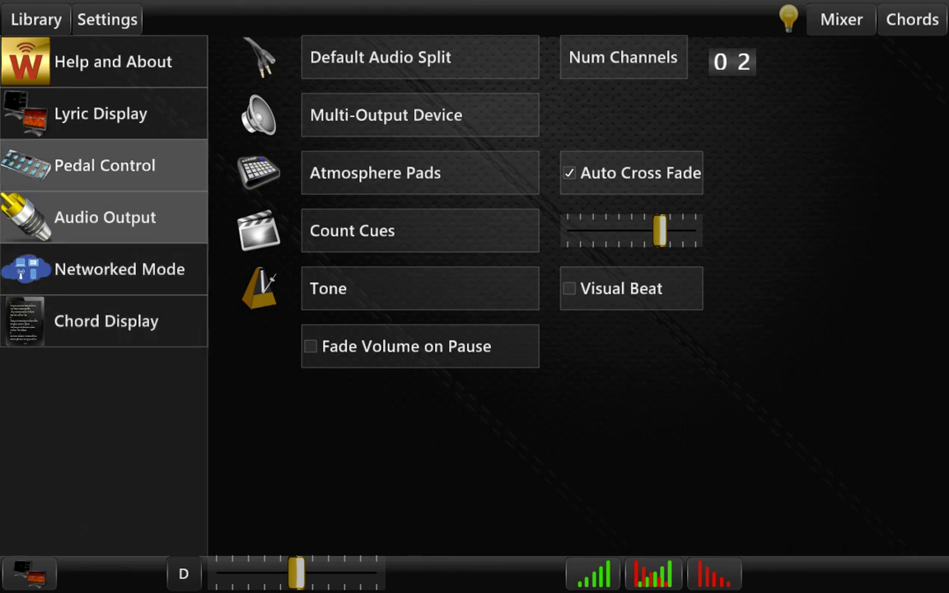
{"action": "left_click", "coordinate": [113, 61]}
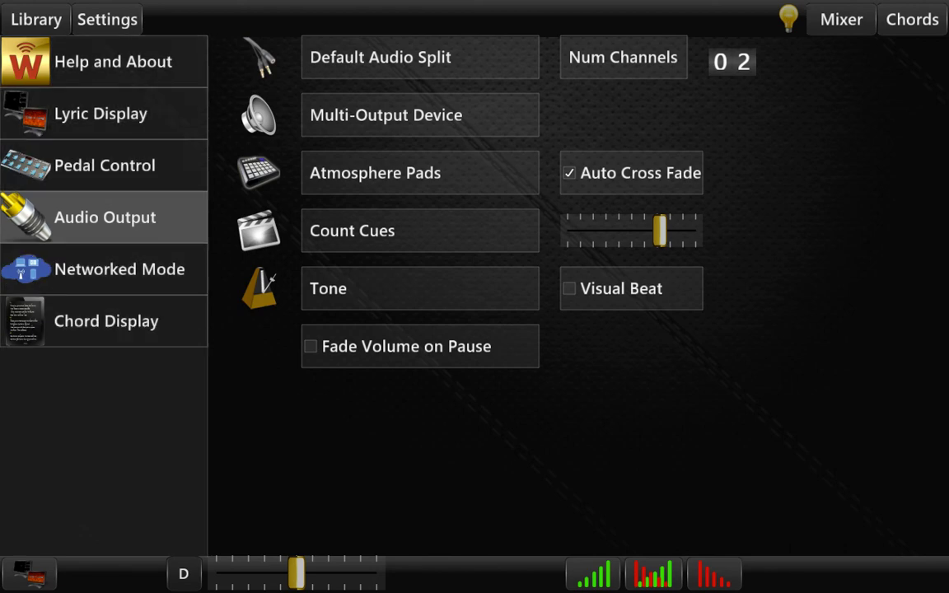
{"action": "left_click", "coordinate": [107, 321]}
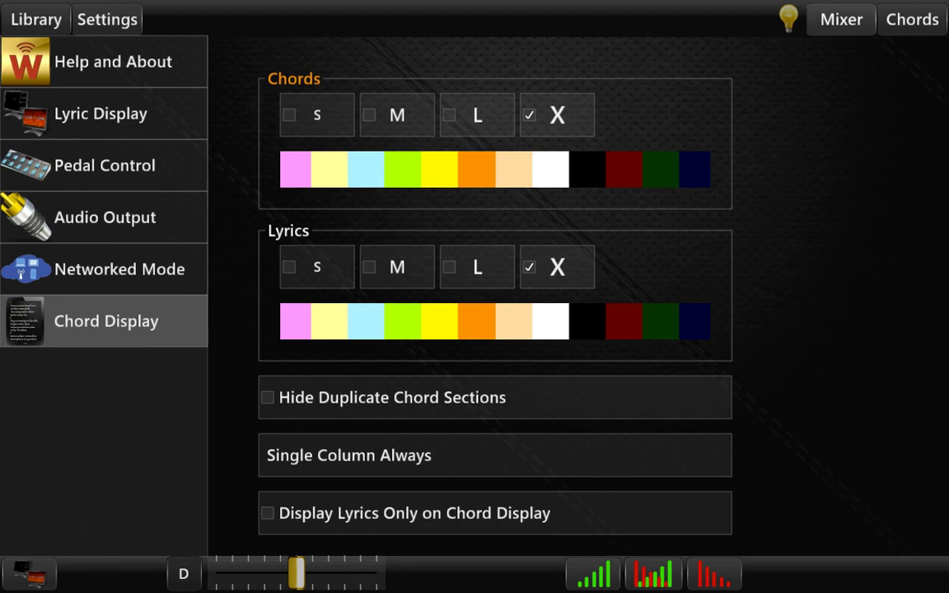
Browse the song library and open Blessed Assurance by Worship Tutorials
{"action": "left_click", "coordinate": [37, 19]}
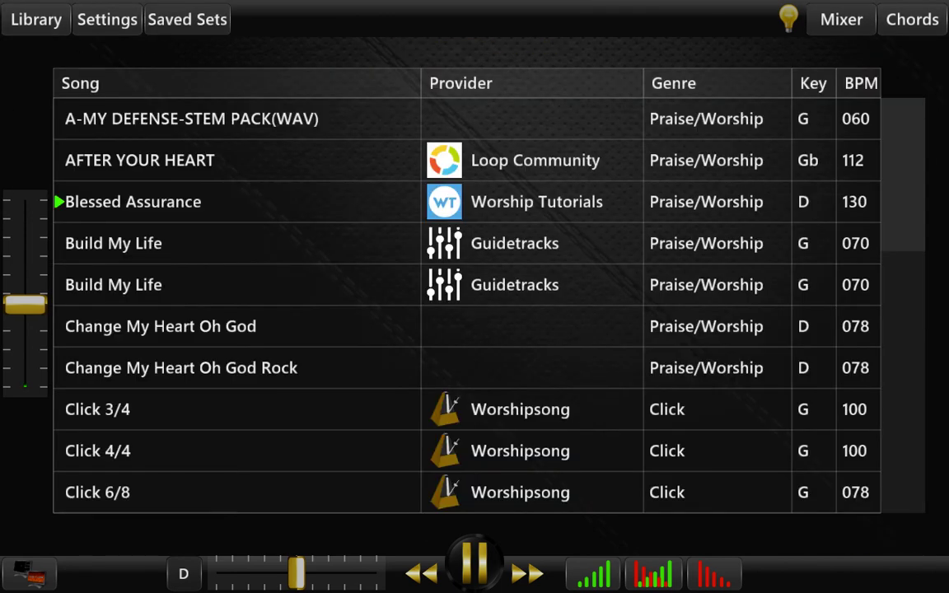
{"action": "scroll", "coordinate": [467, 304], "scroll_direction": "down", "scroll_amount": 10}
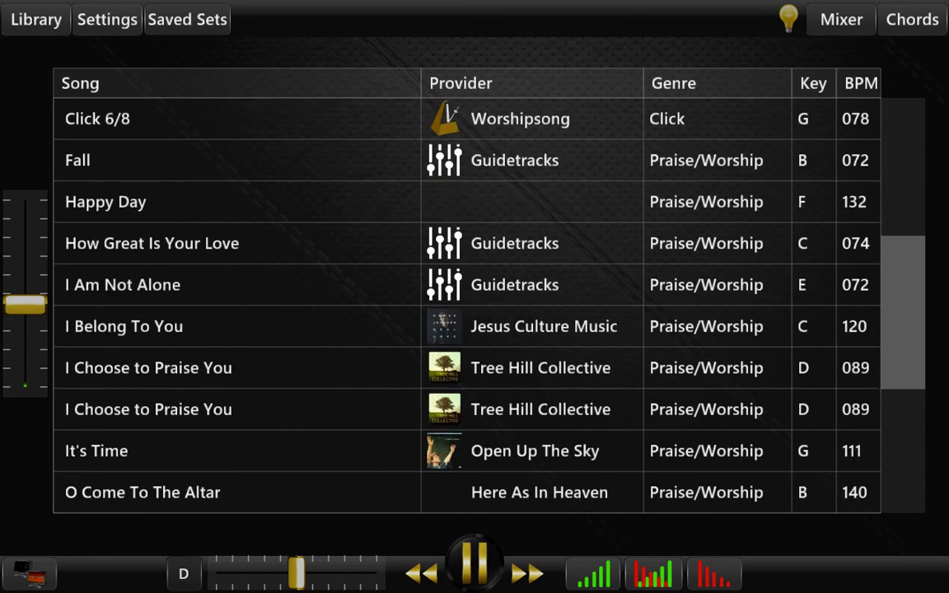
{"action": "scroll", "coordinate": [467, 304], "scroll_direction": "down", "scroll_amount": 2}
{"action": "scroll", "coordinate": [467, 305], "scroll_direction": "up", "scroll_amount": 15}
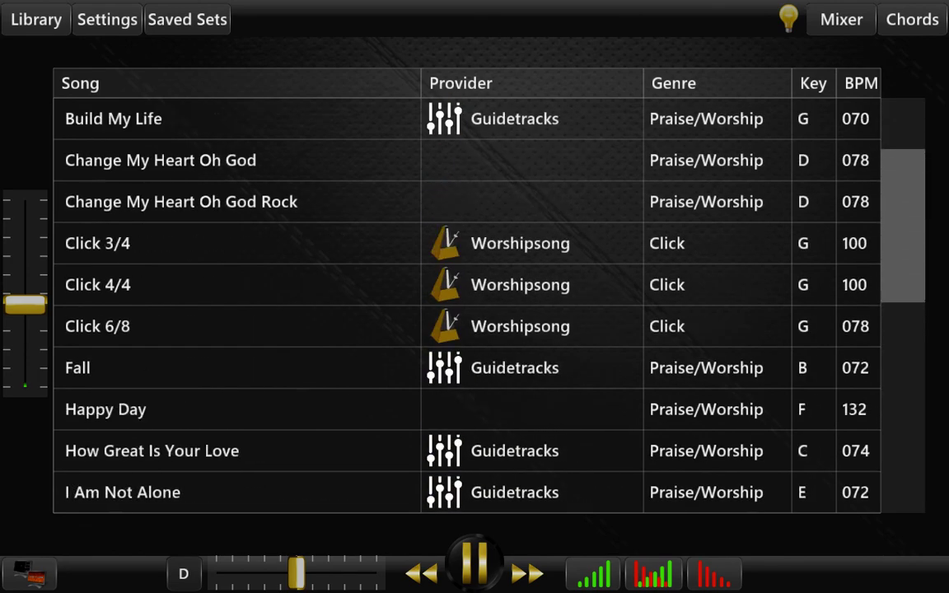
{"action": "left_click", "coordinate": [238, 202]}
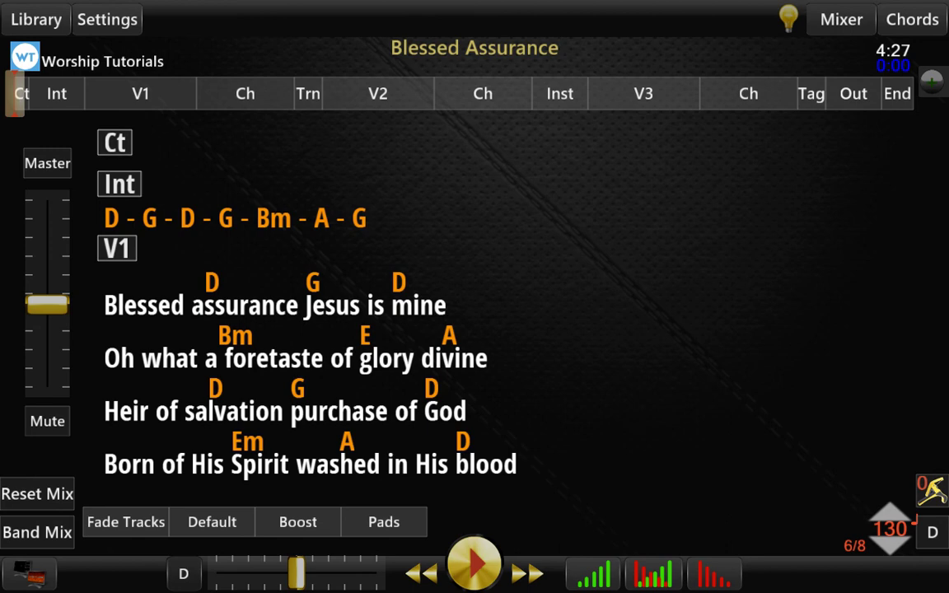
Start playing Blessed Assurance and add the current song to the set
{"action": "left_click", "coordinate": [474, 563]}
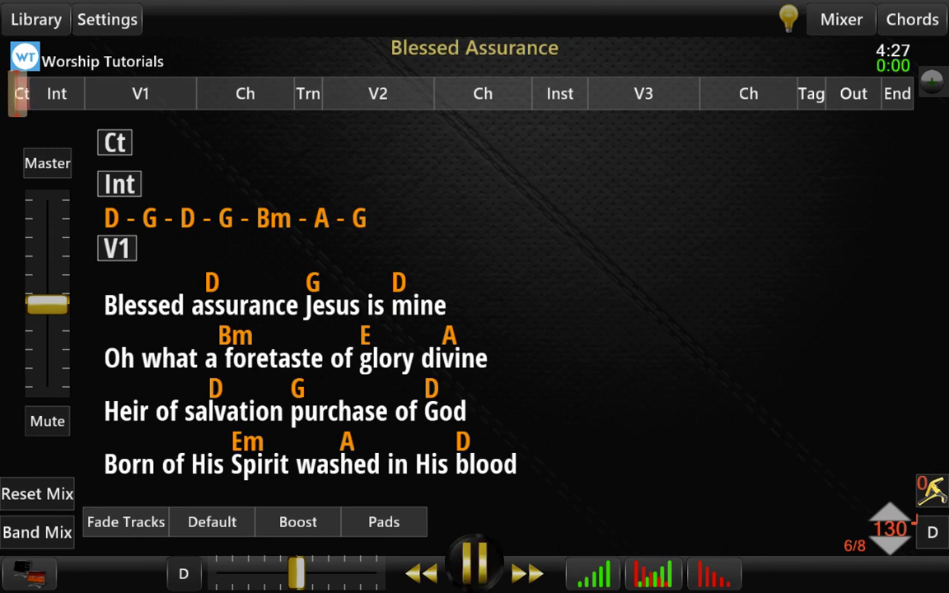
{"action": "left_click", "coordinate": [931, 81]}
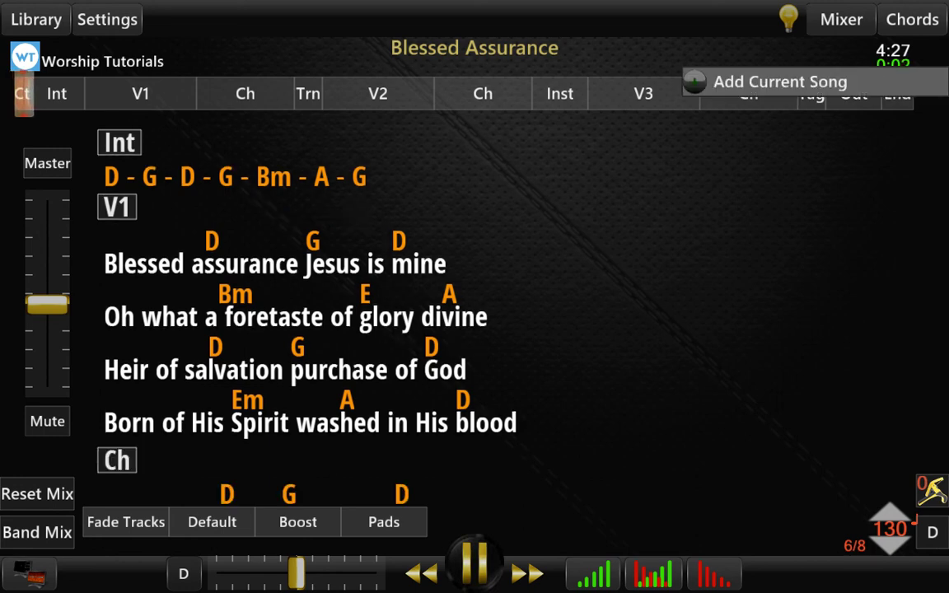
{"action": "left_click", "coordinate": [779, 81]}
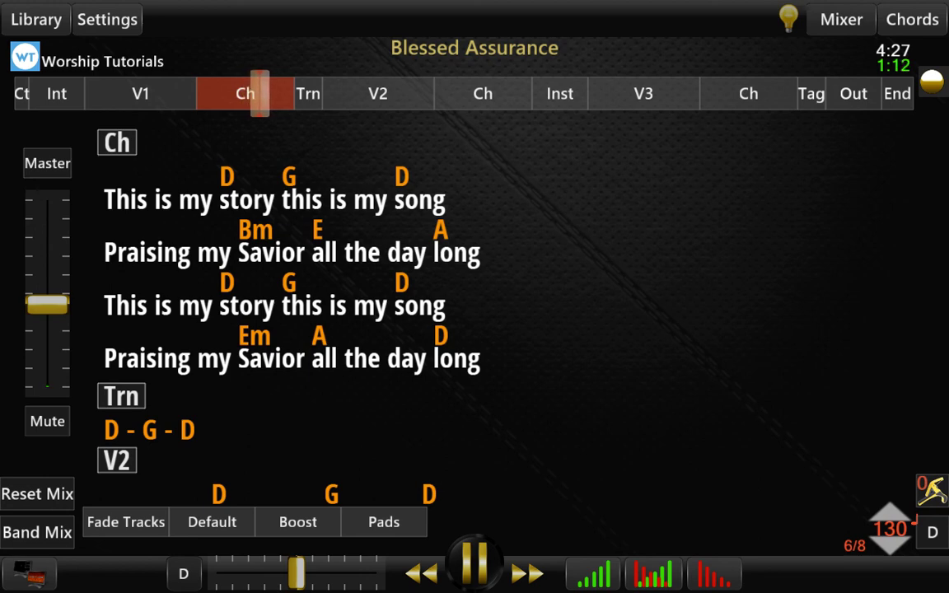
Pause the song during the first chorus and resume playback from the same point
{"action": "key", "text": "space"}
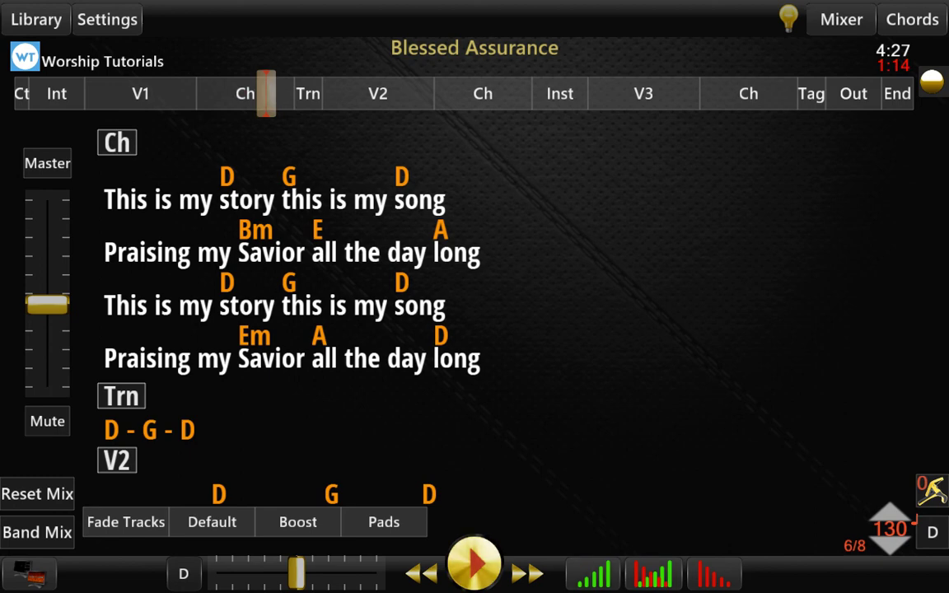
{"action": "key", "text": "space"}
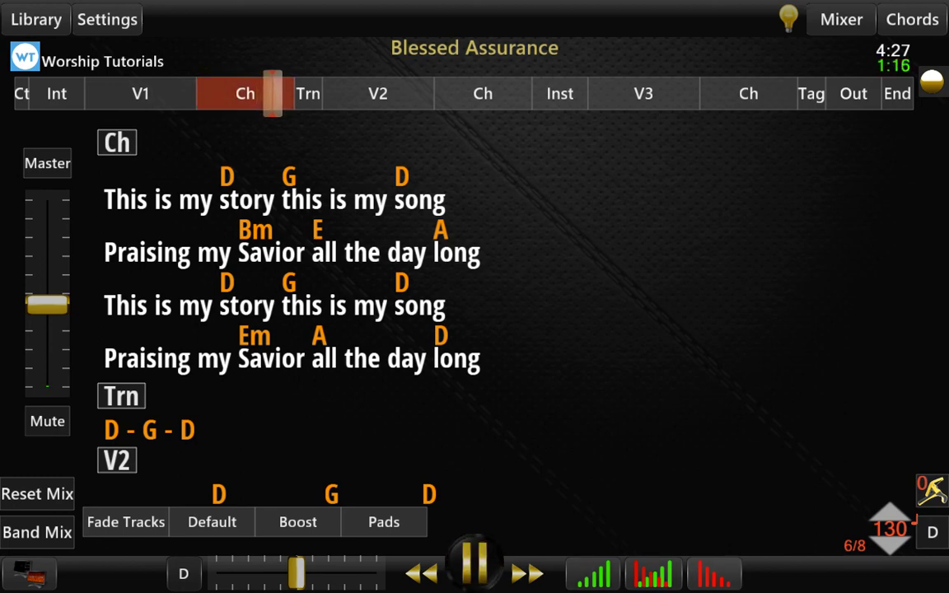